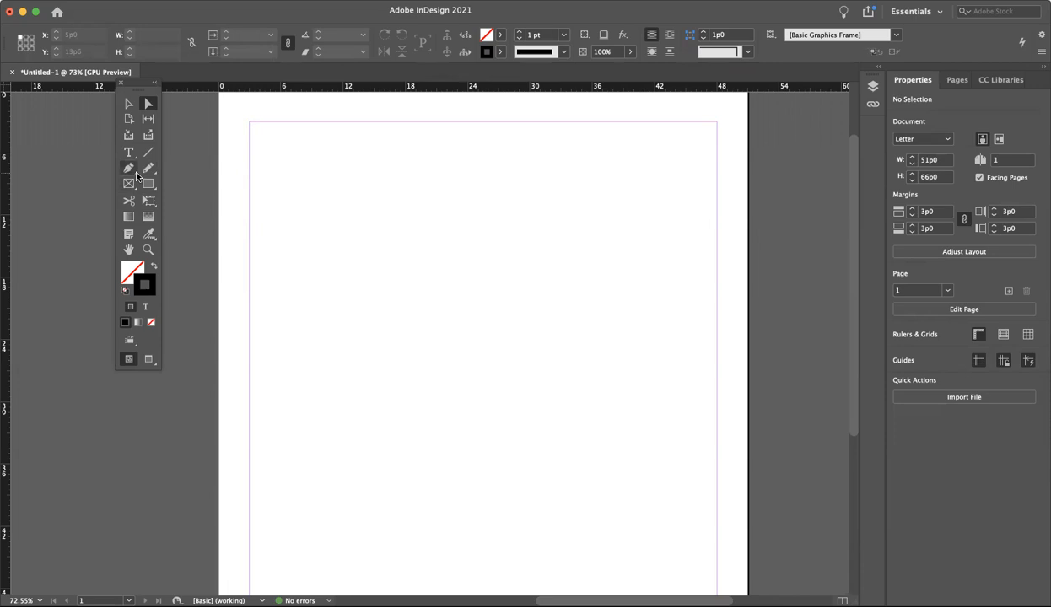
Draw a rectangle about 27p0 wide and 20p8 high starting at the page's upper-left margin corner, and deselect it
left_click(148, 185)
left_click(148, 186)
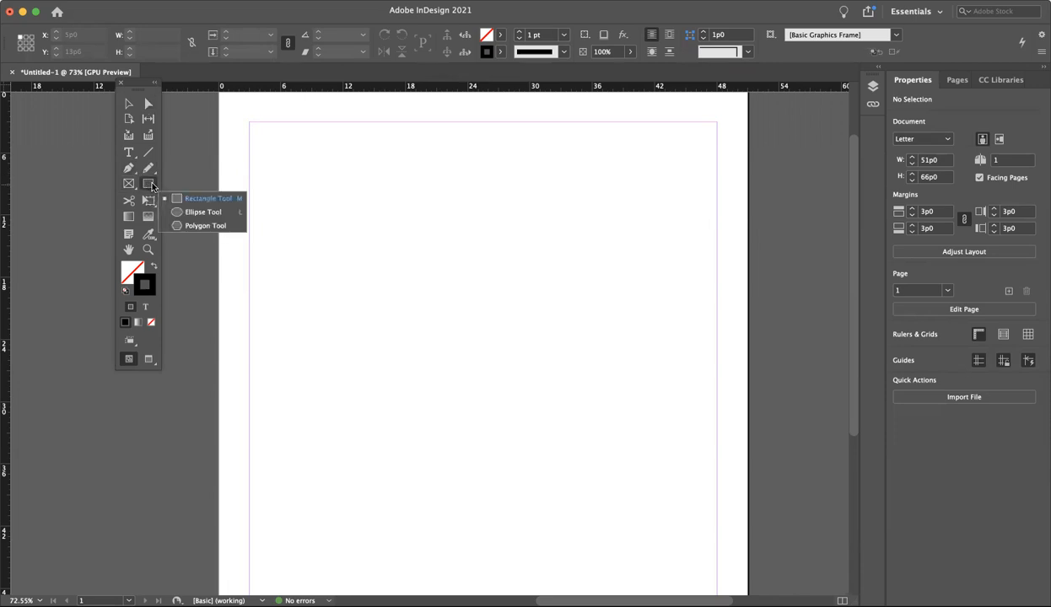
left_click(196, 200)
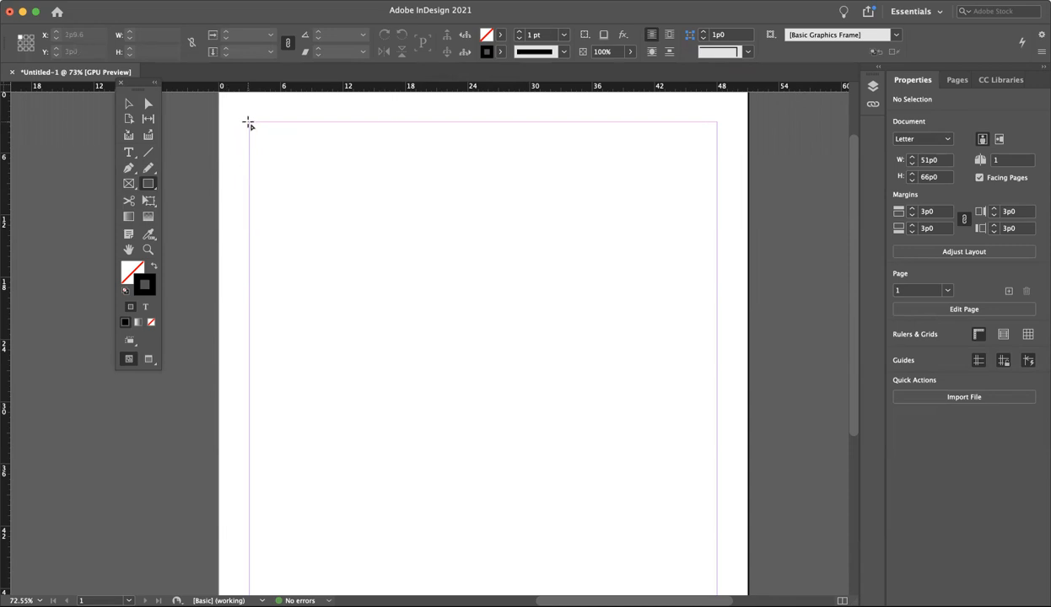
left_click_drag(250, 124, 529, 338)
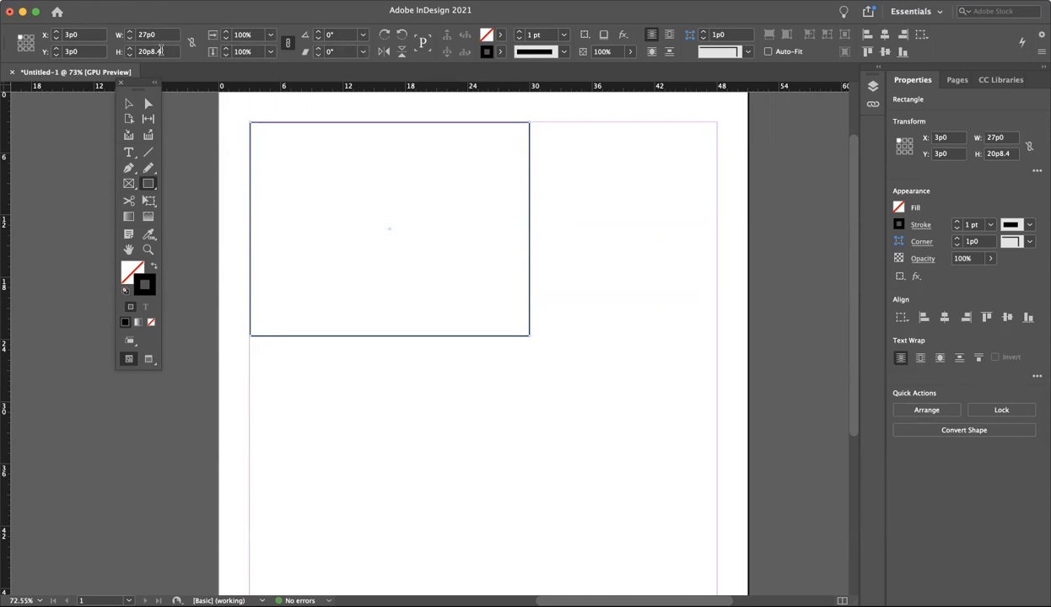
left_click(575, 148)
left_click(639, 322)
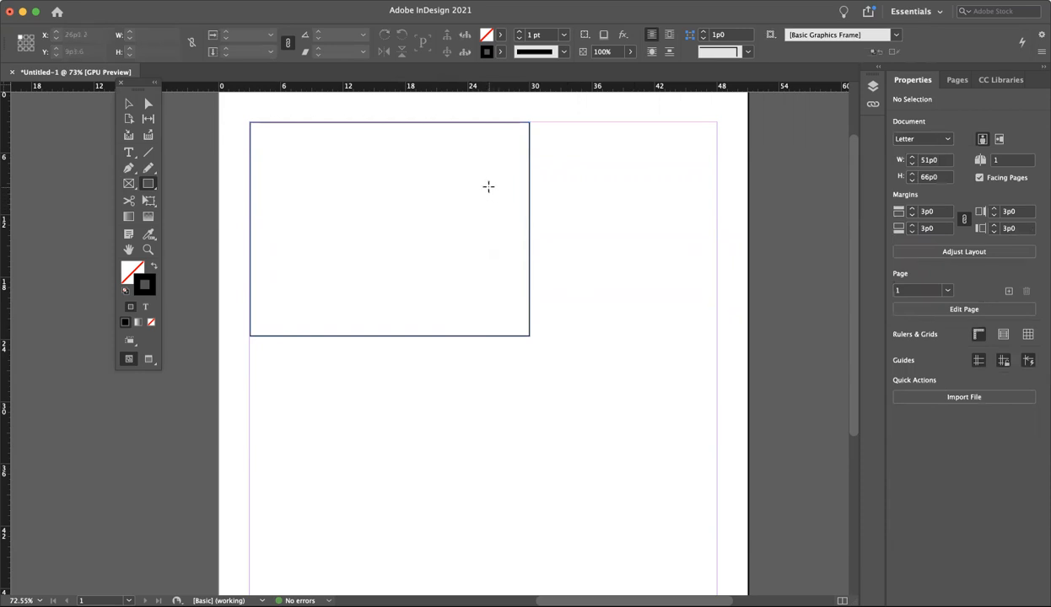
Select the rectangle, try thicker and thinner stroke weights, and set the stroke weight to 0.25 pt
key("v")
left_click(530, 187)
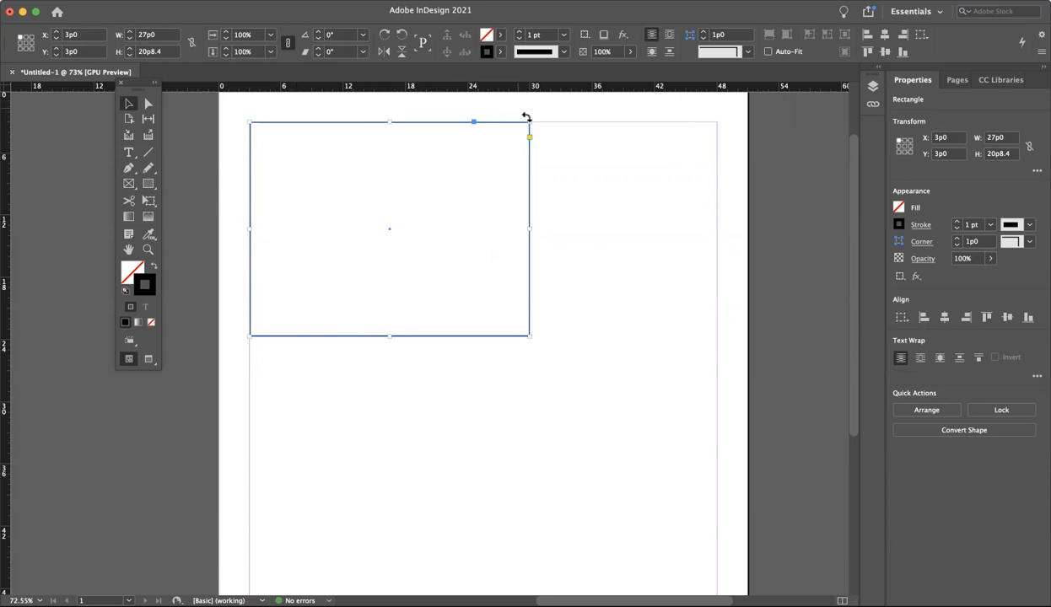
left_click(501, 54)
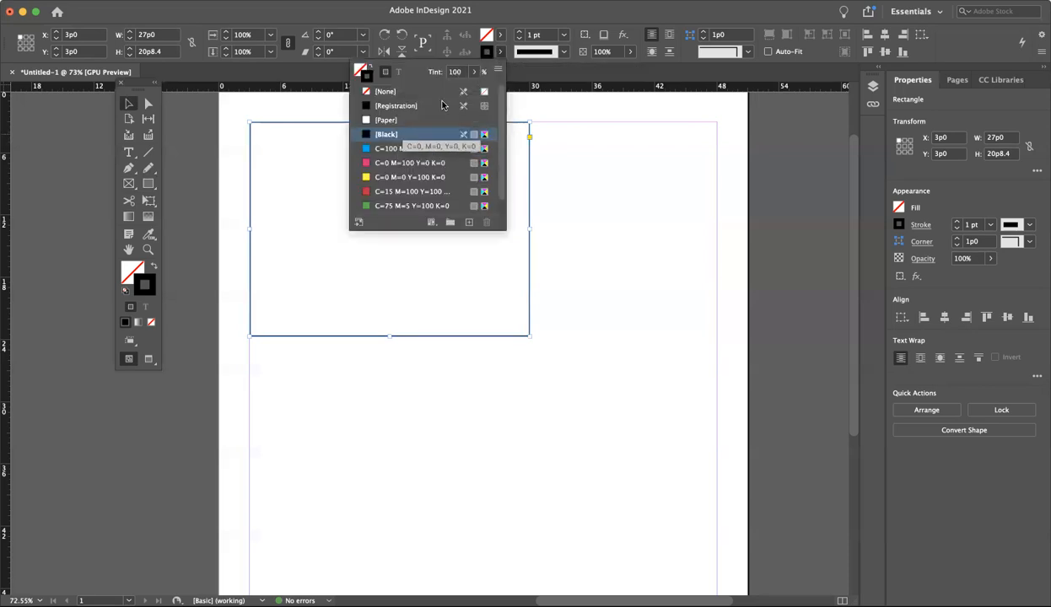
left_click(520, 32)
left_click(519, 32)
left_click(519, 32)
left_click(519, 32)
left_click(519, 32)
left_click(520, 32)
left_click(519, 38)
left_click(520, 38)
left_click(519, 37)
left_click(520, 38)
left_click(519, 38)
left_click(520, 38)
left_click(519, 38)
left_click(529, 38)
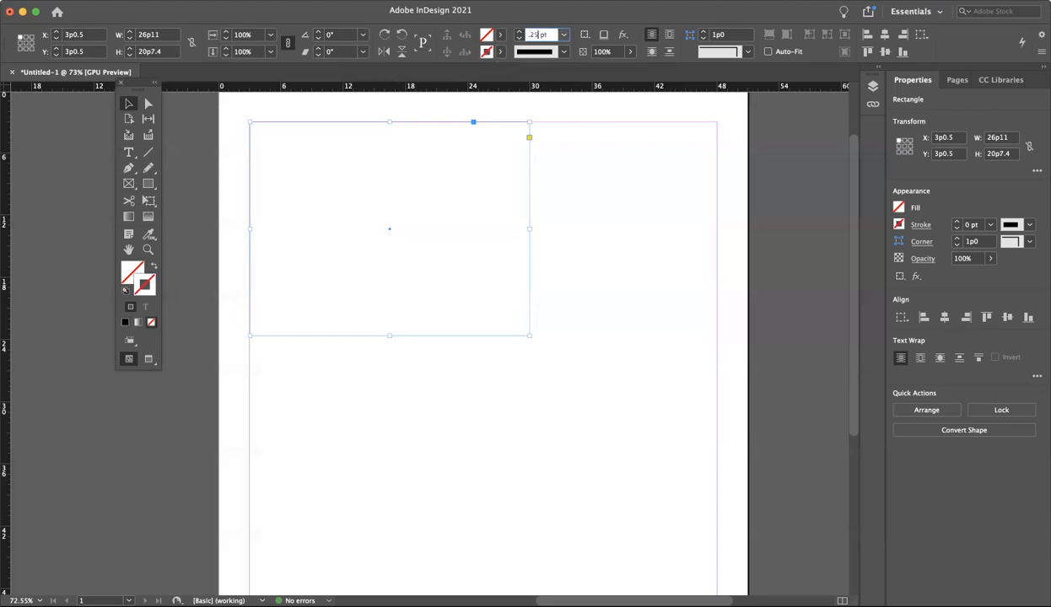
key("Return")
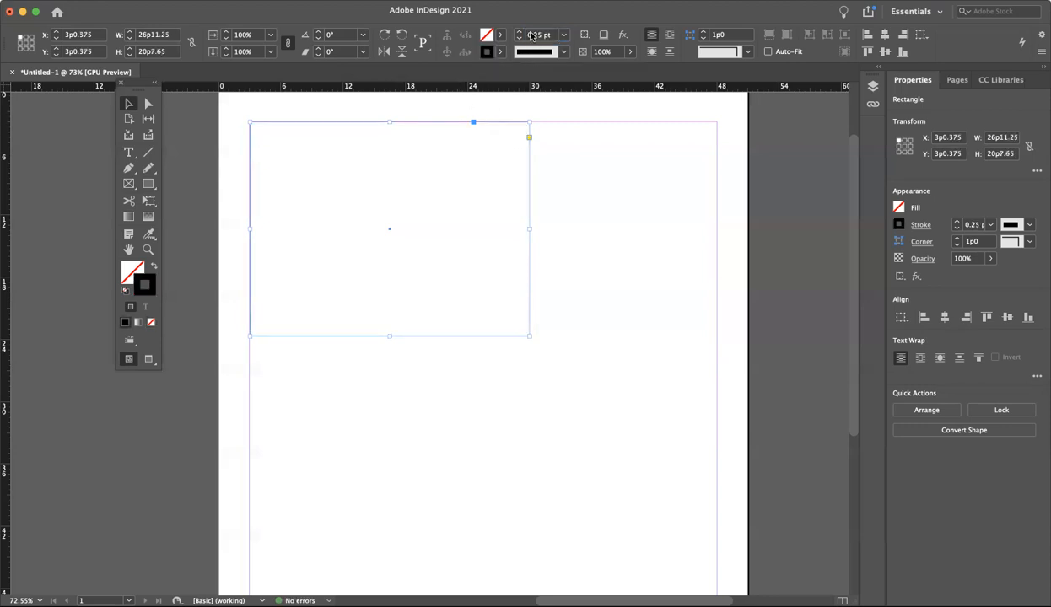
Thicken the rectangle's stroke to 3 pt, and remove the outline by lowering the weight to 0 pt
left_click(519, 32)
left_click(519, 32)
left_click(520, 32)
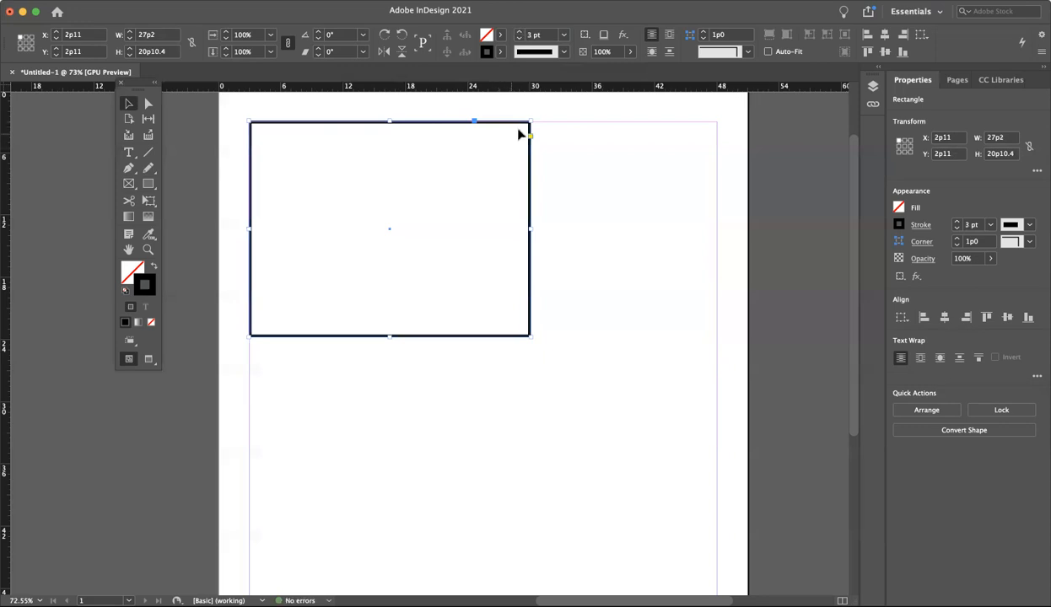
left_click(518, 38)
left_click(518, 38)
left_click(519, 38)
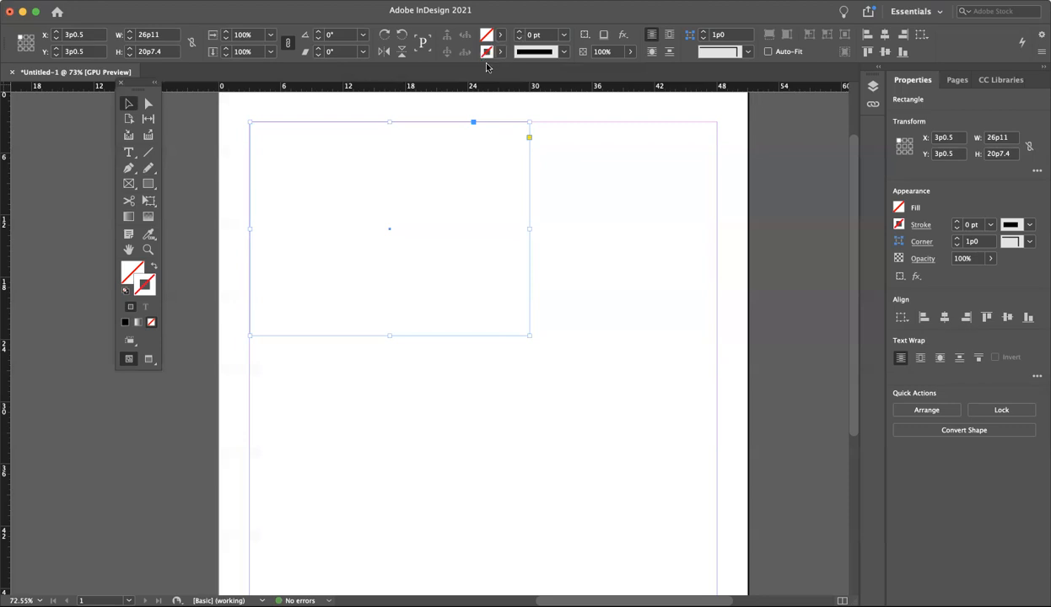
Fill the rectangle with a custom teal (C=72 M=10 Y=42 K=0), add it as a CMYK swatch, and deselect the shape
left_click(488, 51)
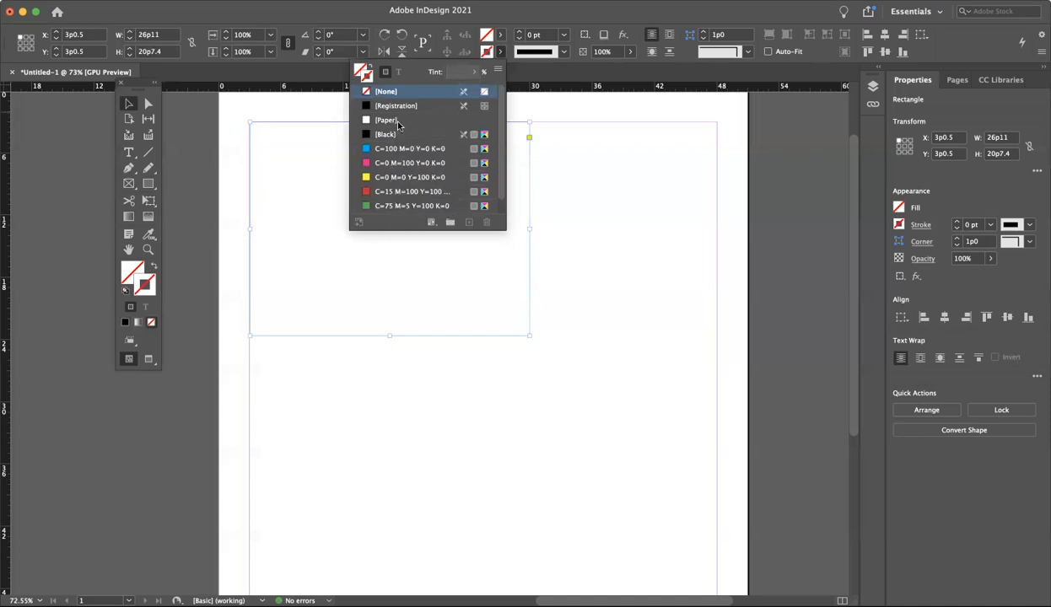
left_click(502, 38)
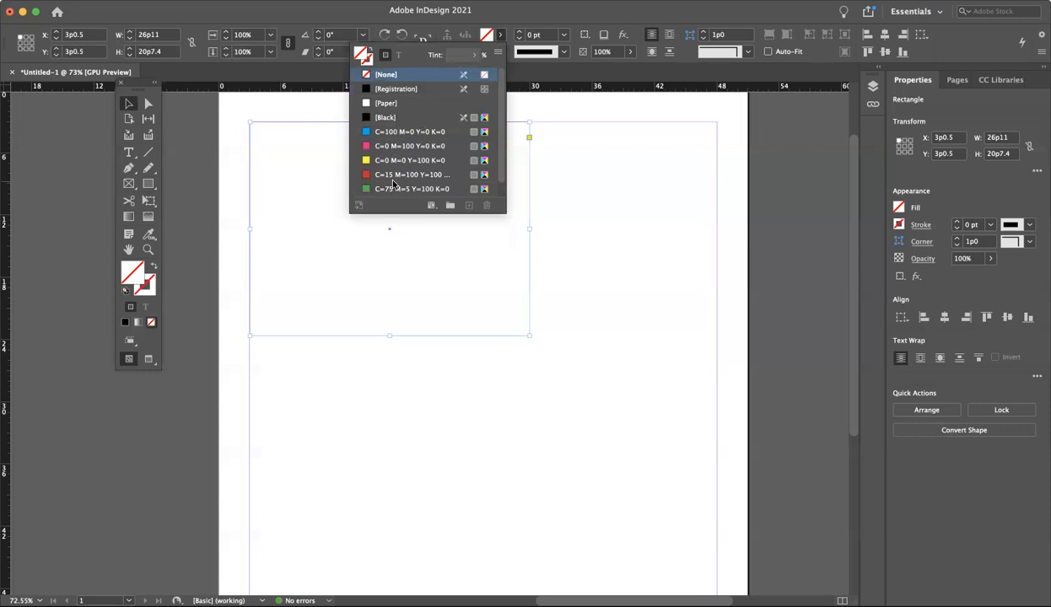
left_click(487, 36)
left_click(487, 36, "shift")
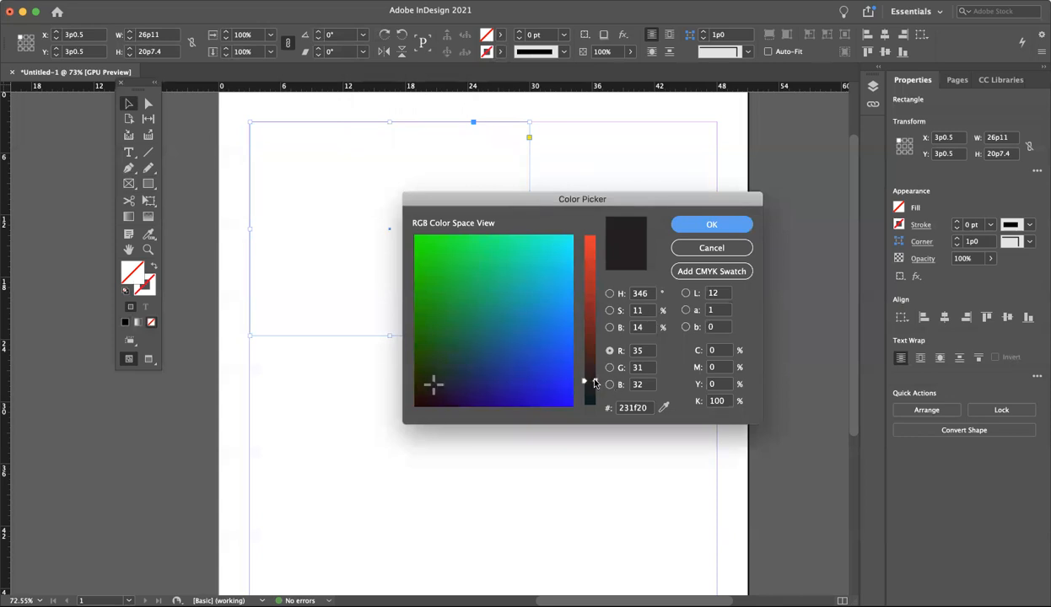
left_click_drag(590, 380, 588, 282)
mouse_move(428, 376)
left_mouse_down()
mouse_move(515, 339)
mouse_move(452, 283)
mouse_move(452, 305)
mouse_move(491, 303)
left_mouse_up()
left_click_drag(586, 282, 591, 369)
mouse_move(479, 287)
left_mouse_down()
mouse_move(520, 286)
mouse_move(487, 268)
mouse_move(496, 285)
mouse_move(532, 282)
mouse_move(504, 295)
mouse_move(516, 276)
mouse_move(513, 290)
left_mouse_up()
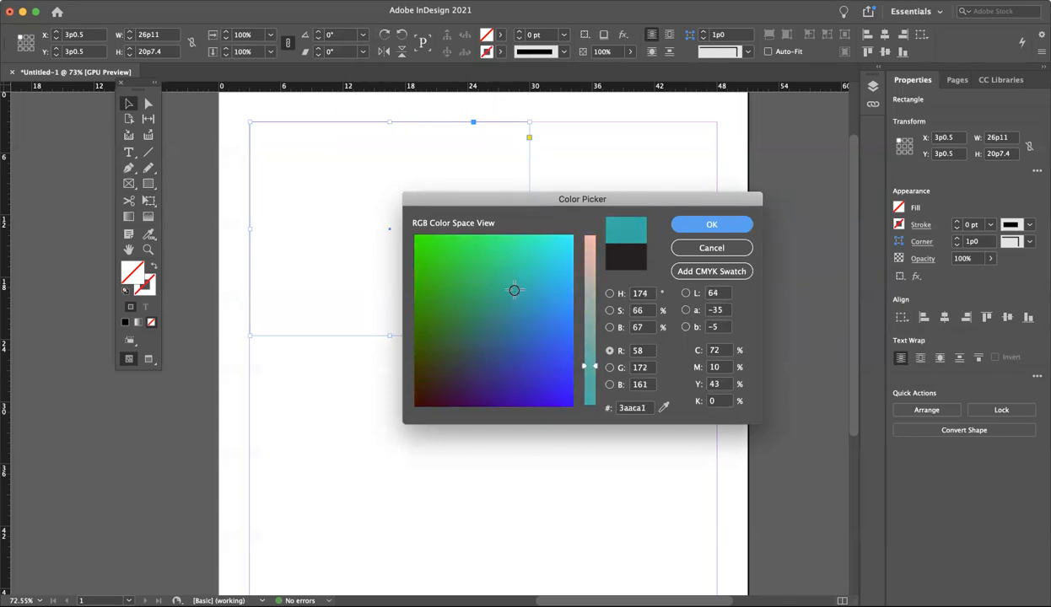
left_click(721, 269)
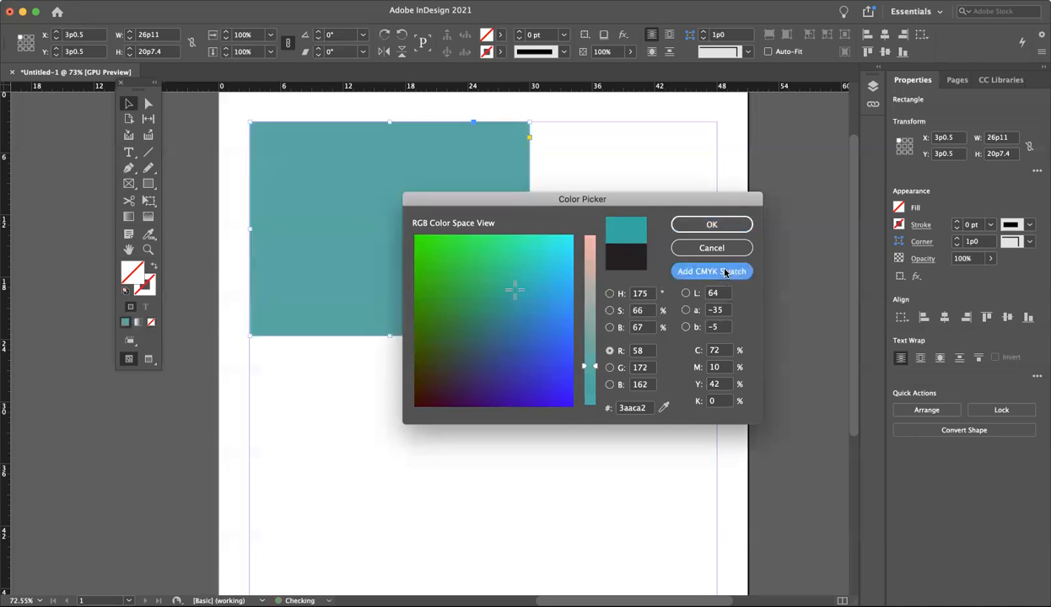
left_click(703, 225)
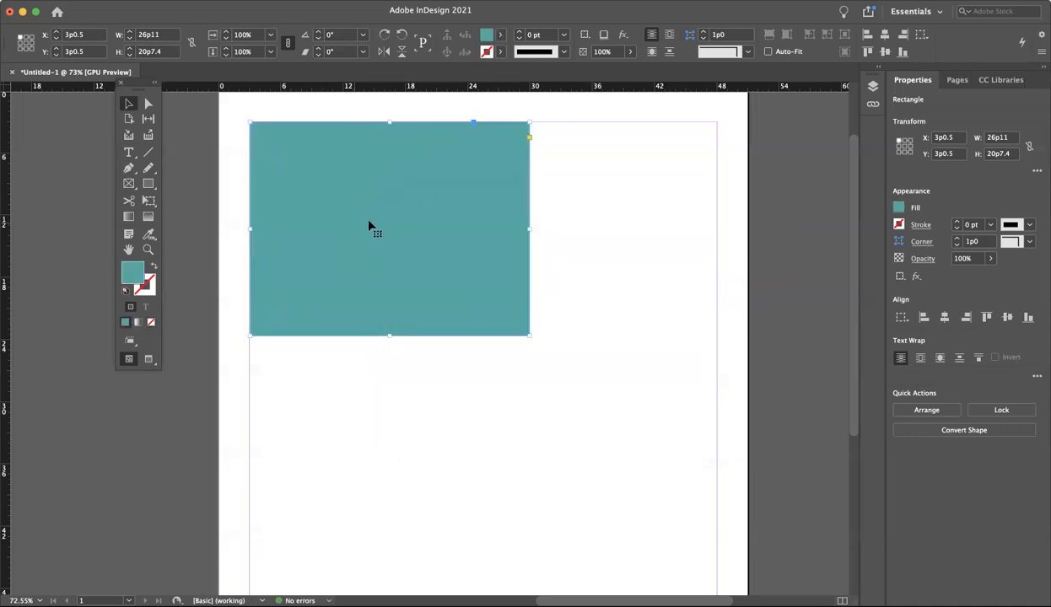
left_click(500, 35)
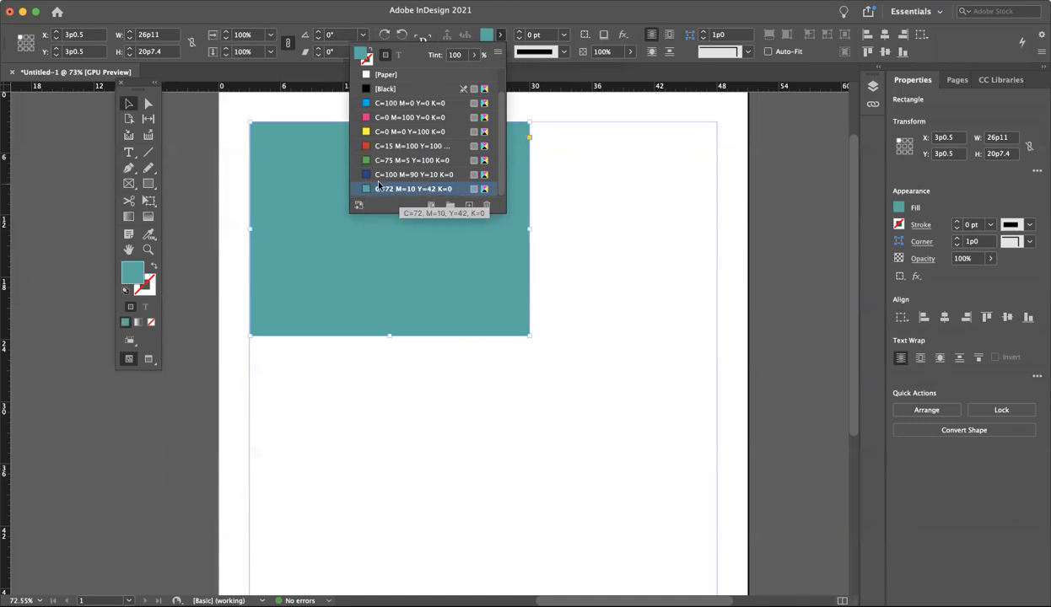
left_click(341, 285)
left_click(607, 247)
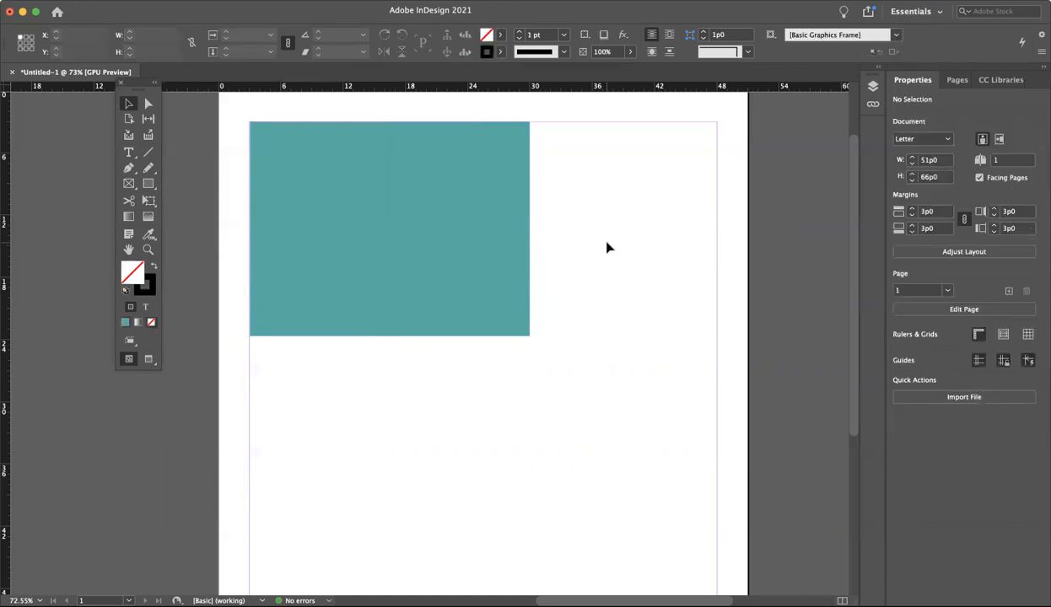
Shrink the teal rectangle from its lower-right corner to about 15p10 by 14p3, and delete it
left_click(364, 197)
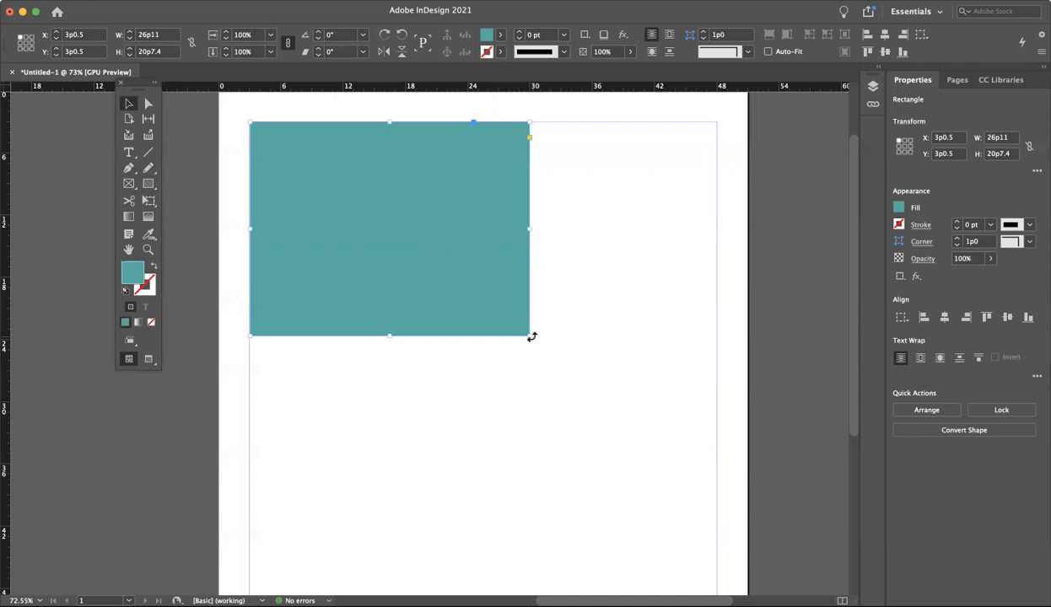
left_click_drag(529, 335, 414, 269)
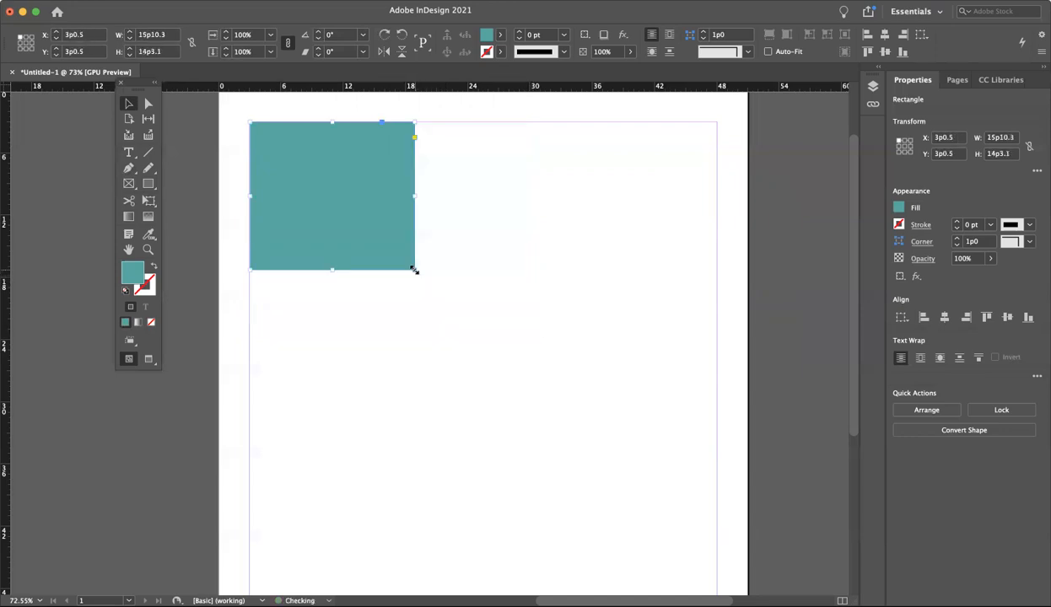
key("BackSpace")
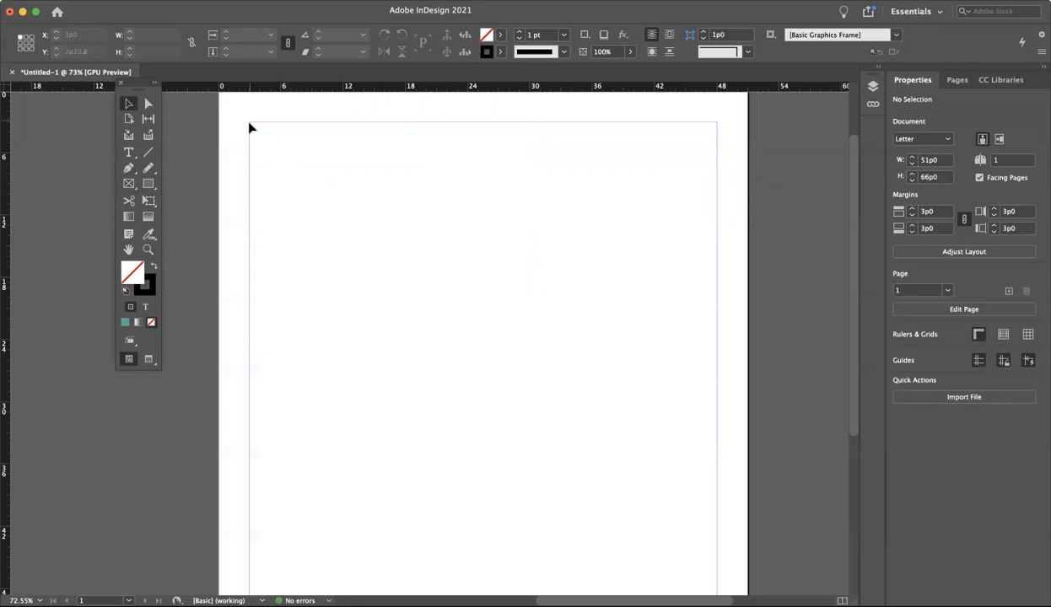
Draw a square outward from its centre, about 14p10 on each side, near the page's upper-left margin corner
left_click(148, 183)
mouse_move(338, 213)
left_mouse_down()
mouse_move(379, 239)
mouse_move(398, 275)
mouse_move(369, 272)
mouse_move(375, 286)
mouse_move(387, 232)
mouse_move(393, 285)
mouse_move(343, 282)
mouse_move(357, 230)
mouse_move(394, 274)
mouse_move(407, 250)
mouse_move(358, 237)
mouse_move(390, 300)
mouse_move(379, 287)
mouse_move(387, 239)
mouse_move(412, 253)
mouse_move(391, 305)
mouse_move(378, 273)
left_mouse_up()
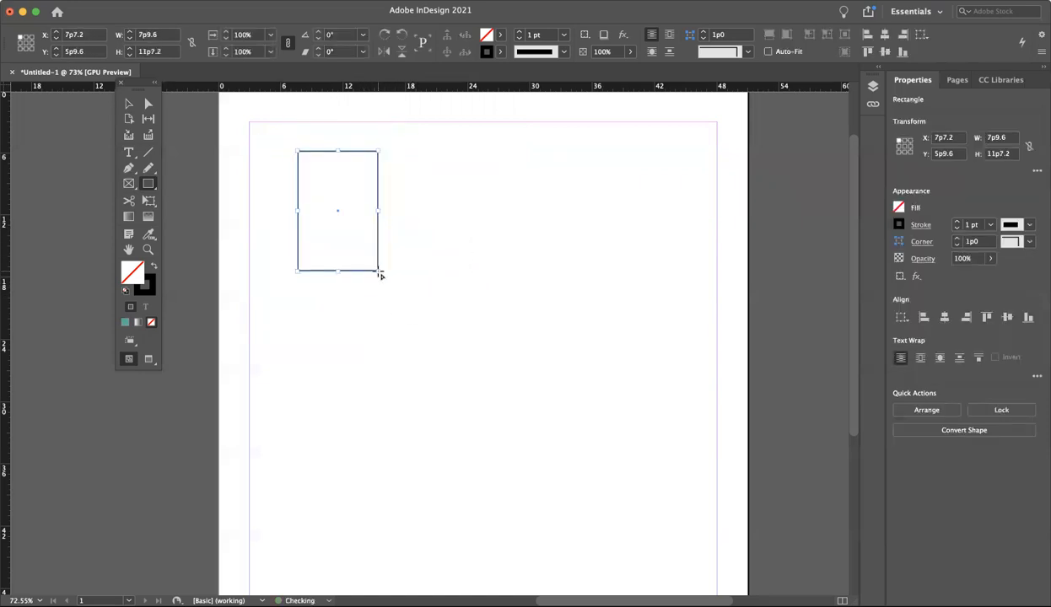
key("super+z")
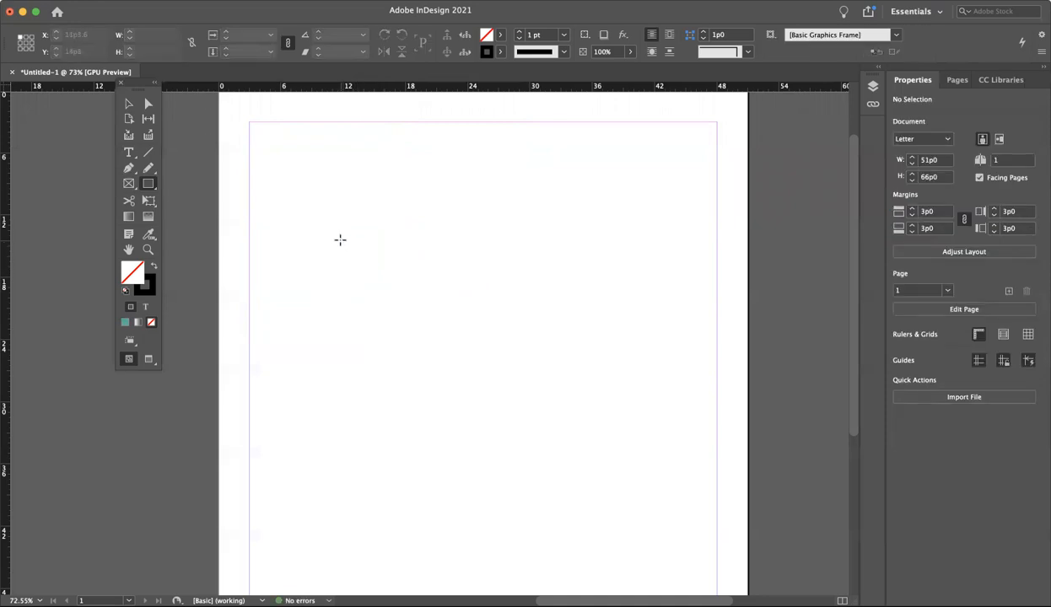
mouse_move(328, 207)
left_mouse_down()
mouse_move(405, 291)
mouse_move(403, 282)
left_mouse_up()
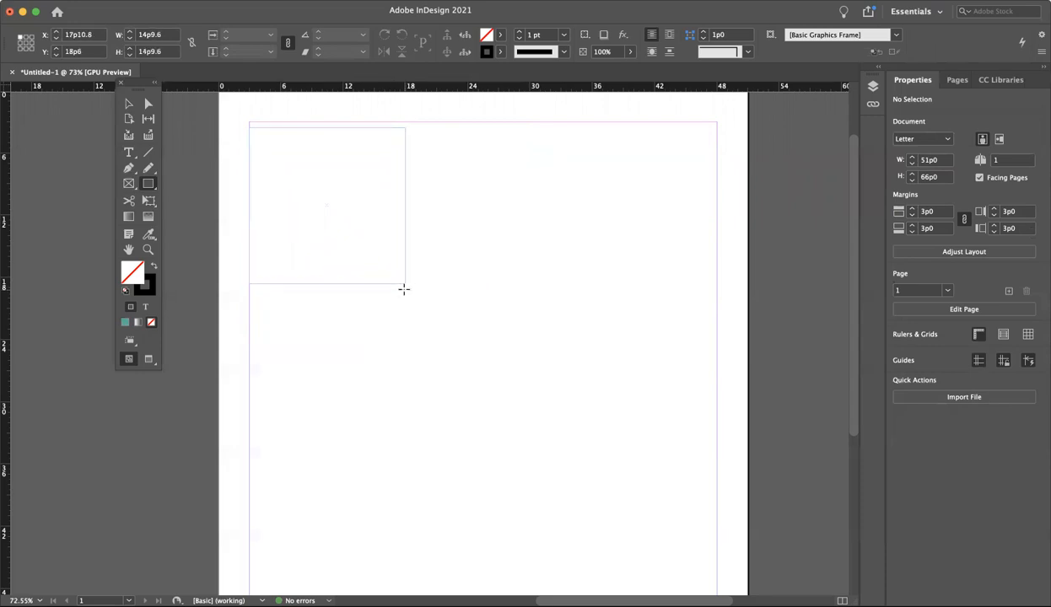
Draw a circle about 16p0 in diameter to the right of the square, and select the square
left_click_drag(143, 185, 181, 211)
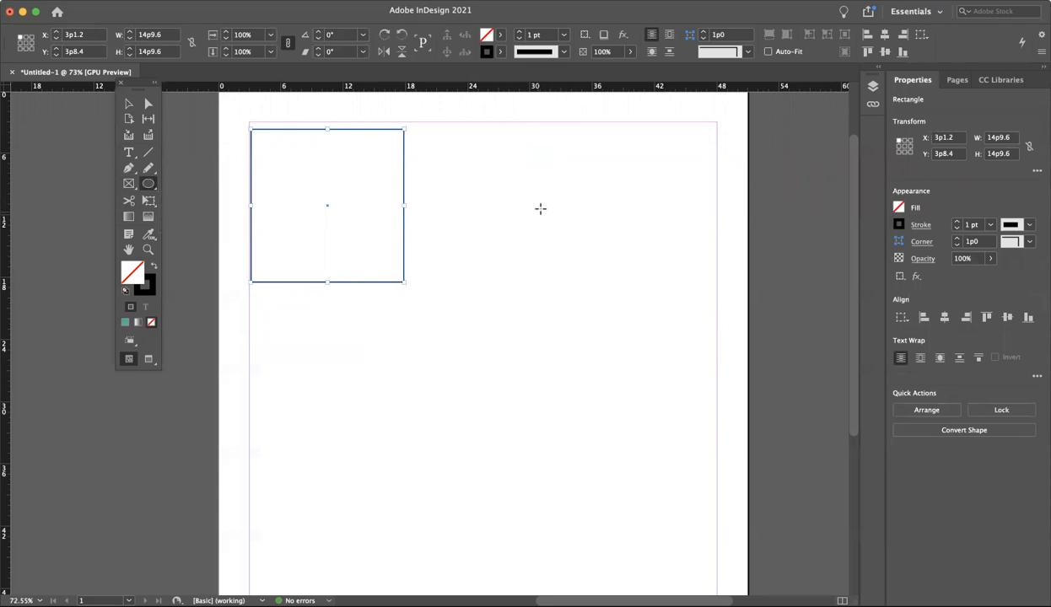
left_click_drag(567, 205, 650, 357)
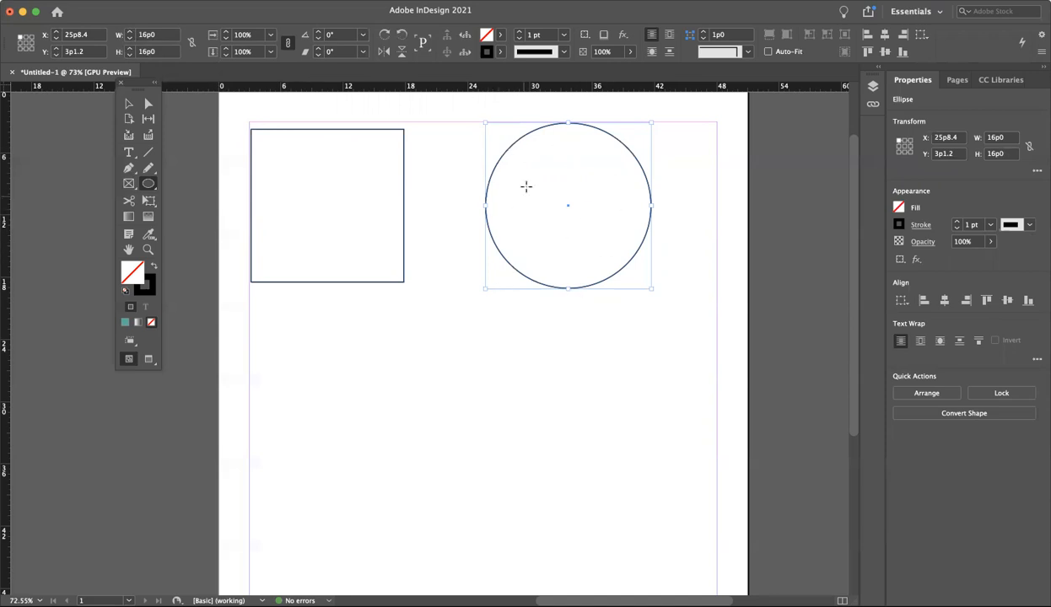
key("v")
left_click(251, 219)
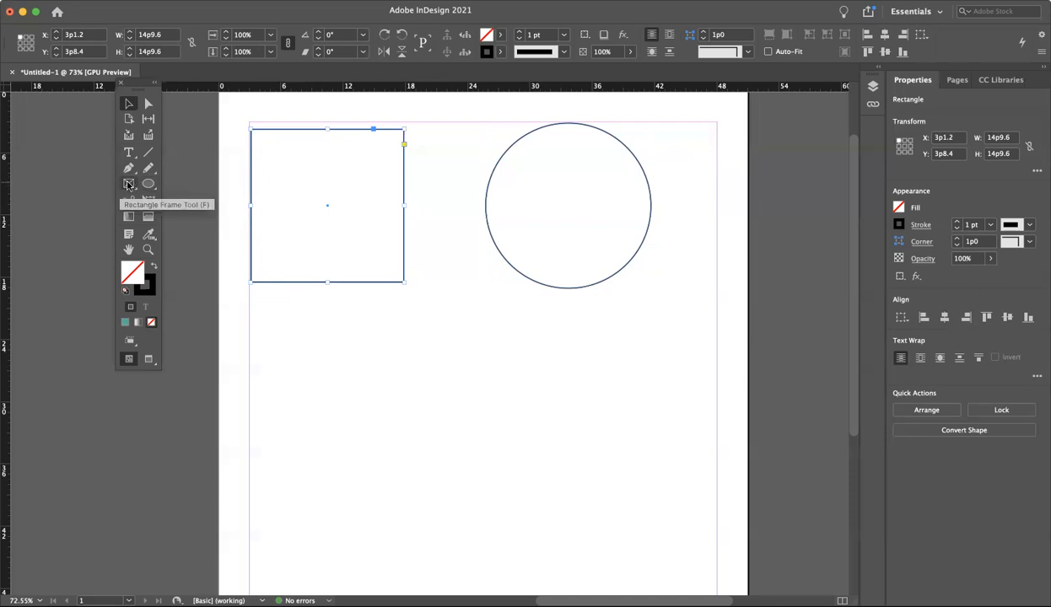
Draw a rectangular graphic frame about 29p8 wide and 22p0 high below the square, starting at the page's left margin
left_click(129, 184)
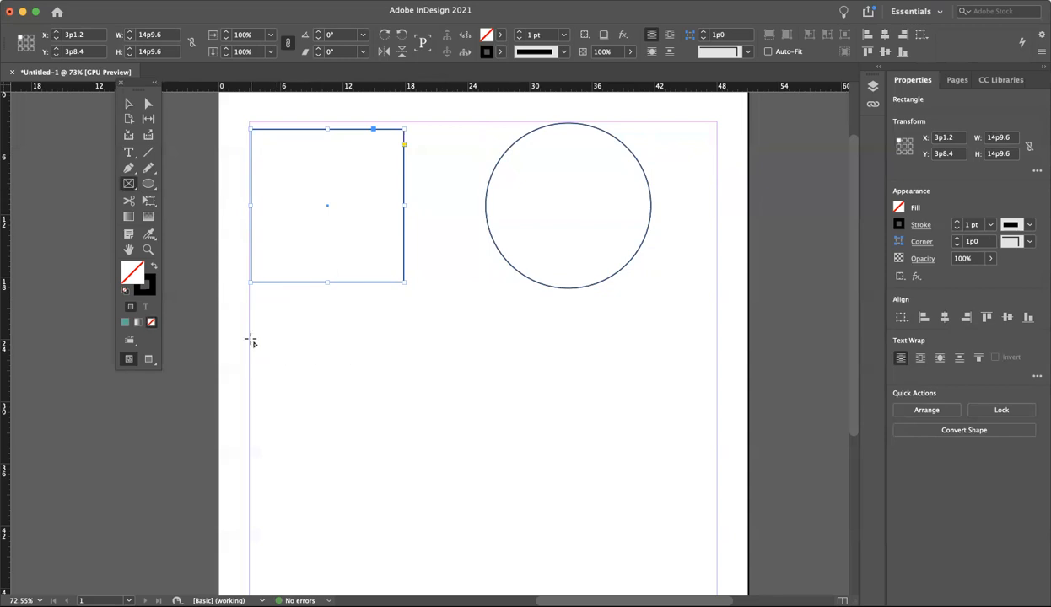
left_click_drag(250, 340, 558, 568)
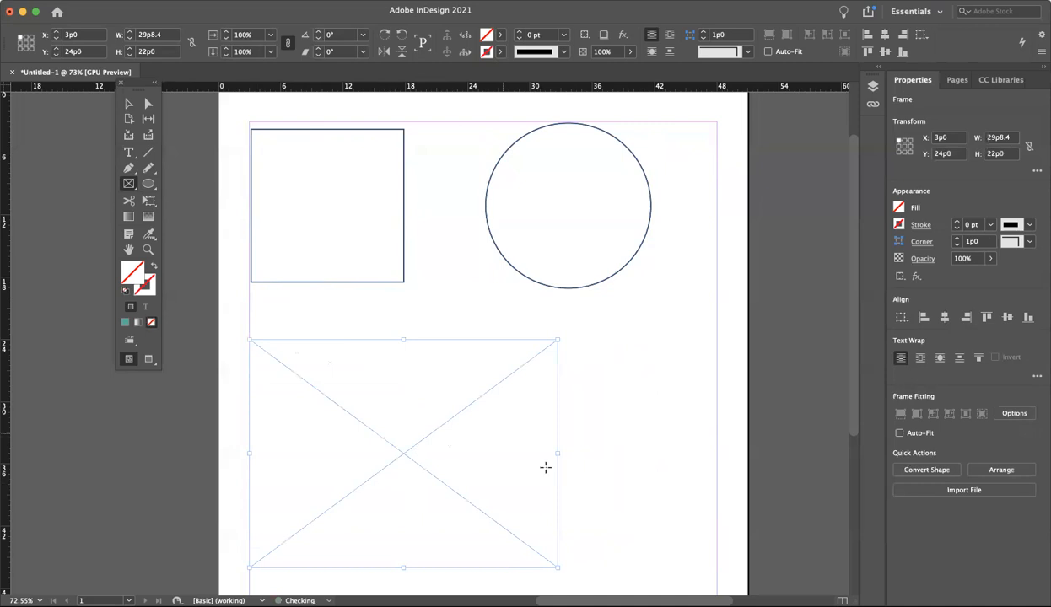
scroll(403, 405, "down", 6)
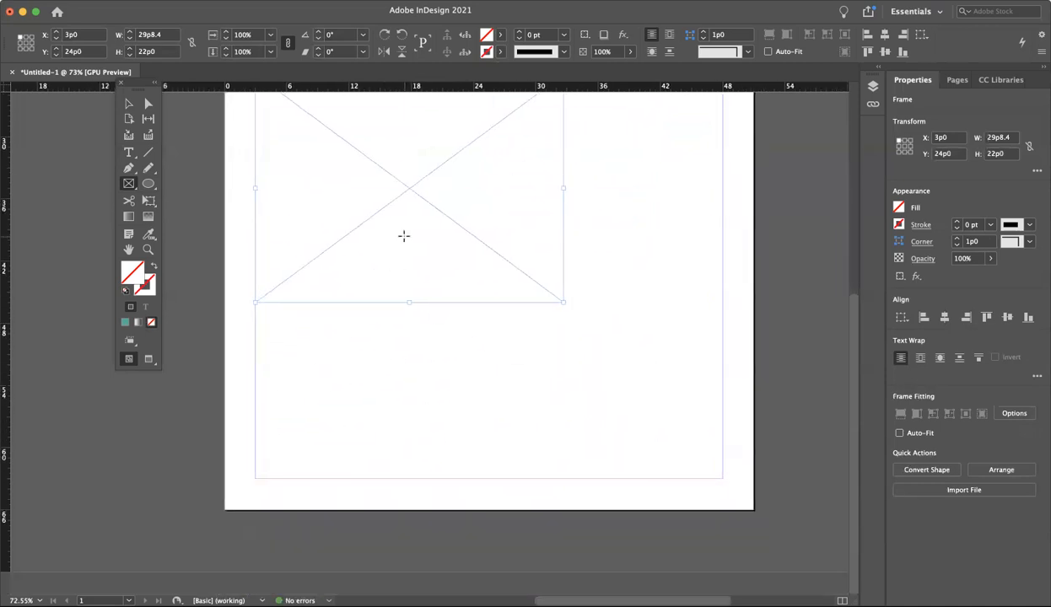
scroll(404, 235, "up", 3)
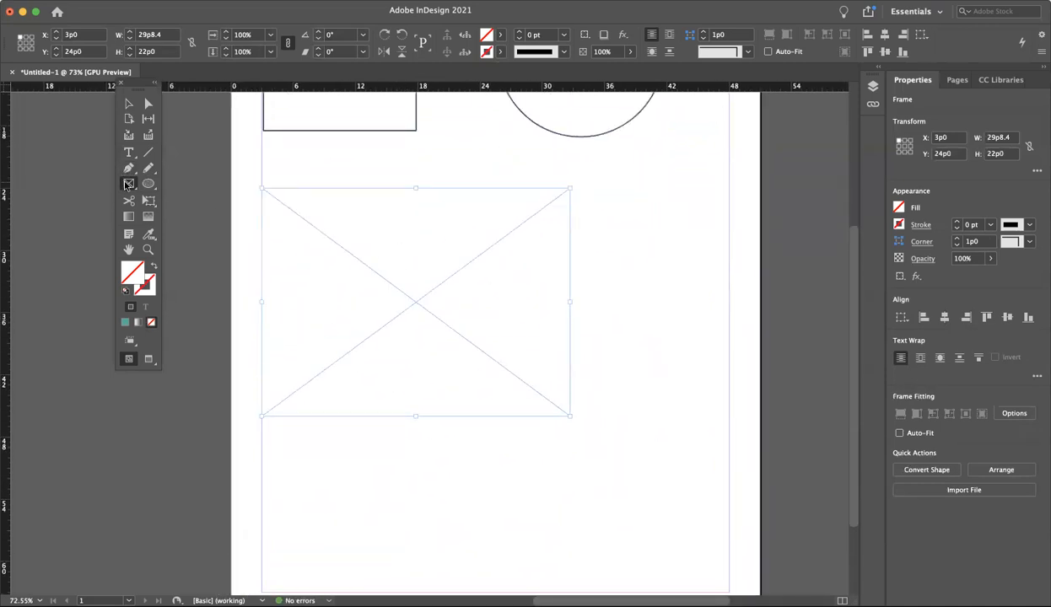
left_click(127, 184)
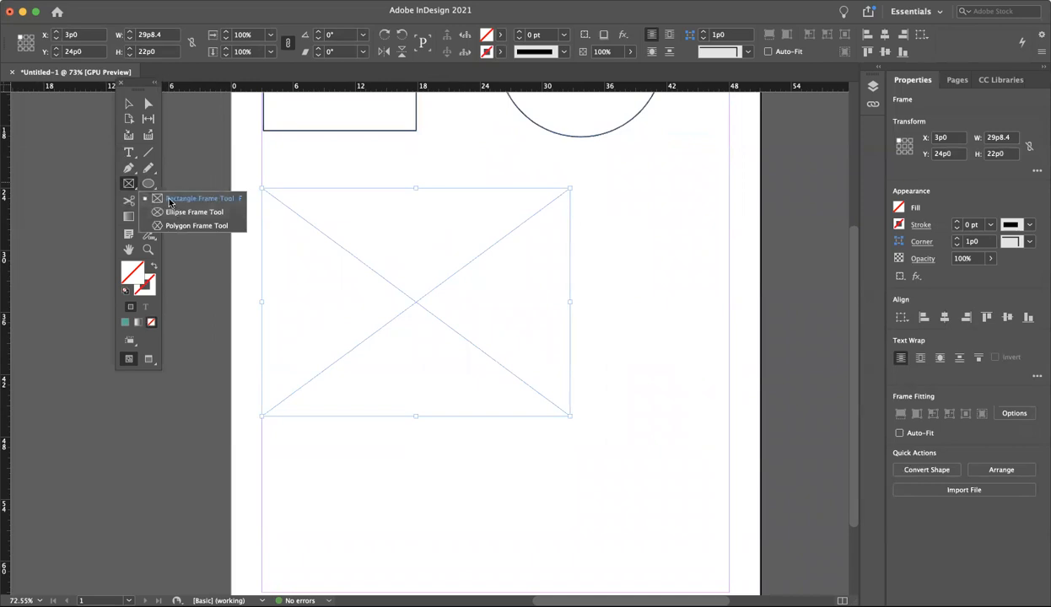
left_click(128, 185)
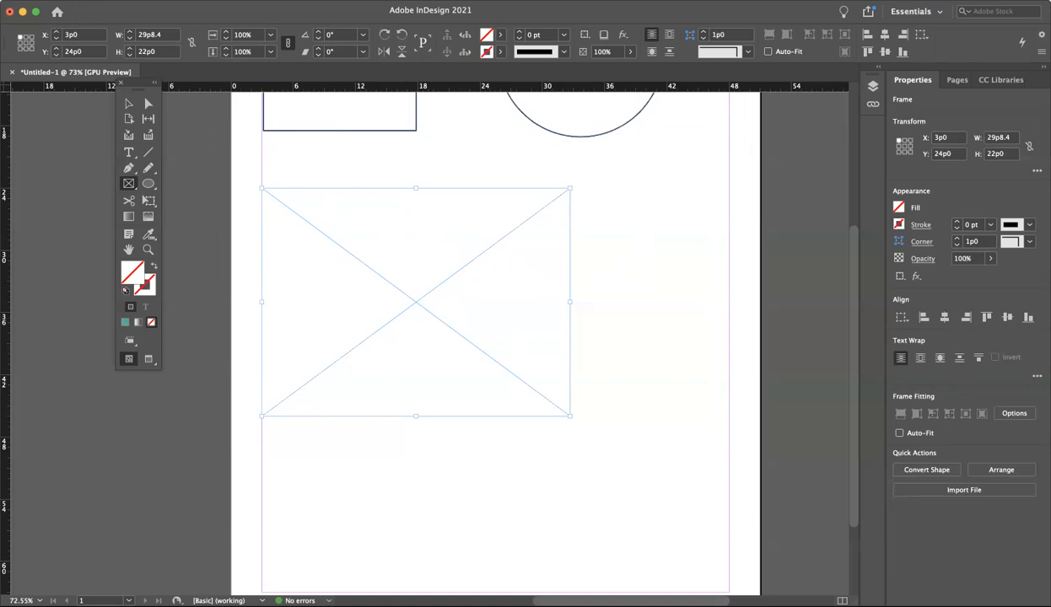
left_click(91, 0)
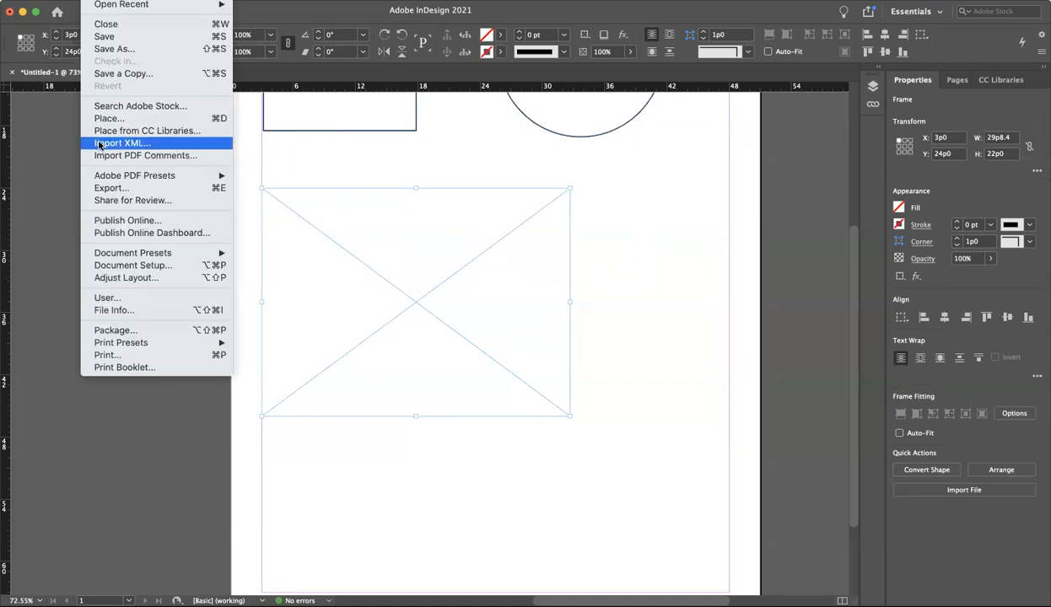
left_click(423, 312)
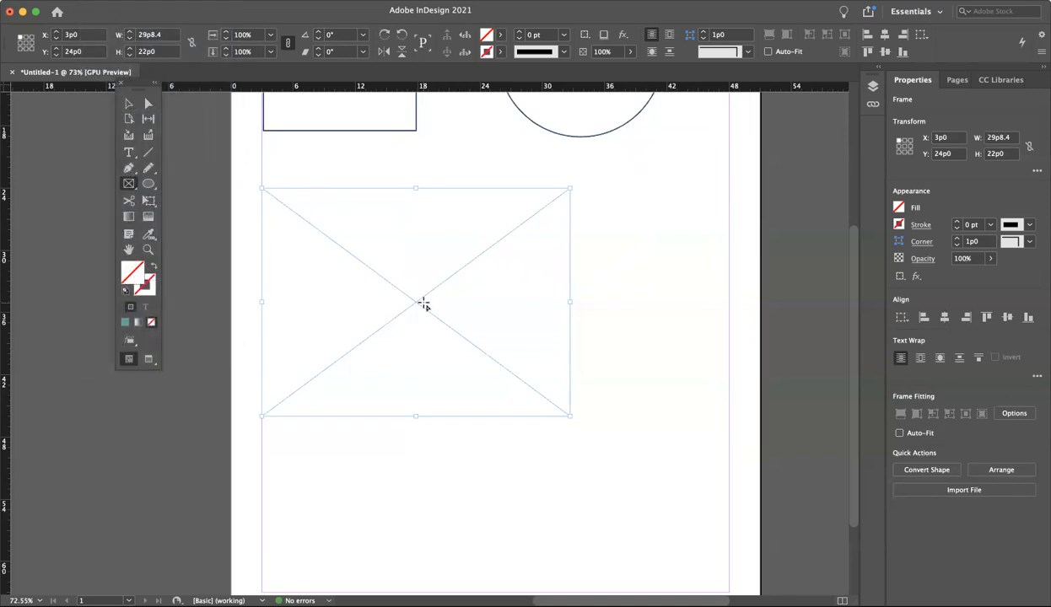
Place the image E1A36689-6…7E82E1.jpeg from the Desktop in the rectangular graphic frame
key("super+d")
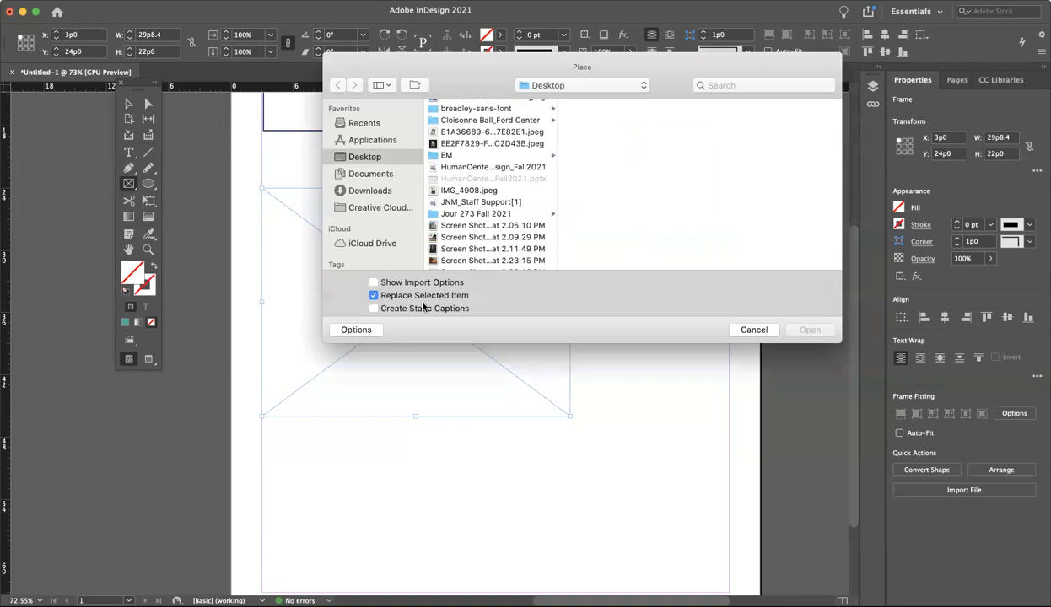
double_click(453, 132)
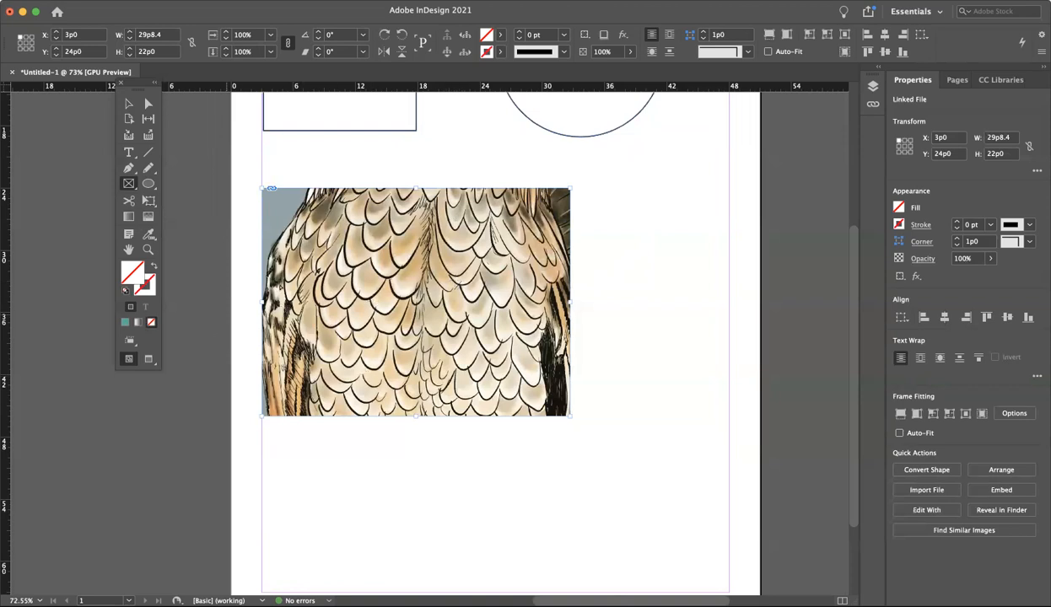
Select the placed image inside its frame and shrink it proportionally from its corners to about 20p10 wide by 26p1 high
scroll(374, 364, "down", 3)
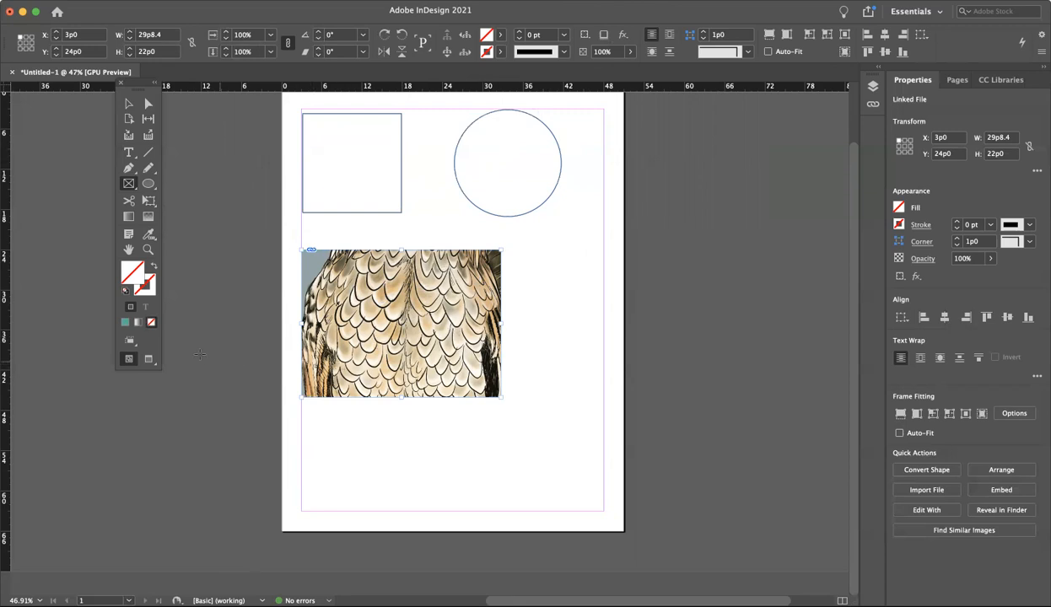
key("v")
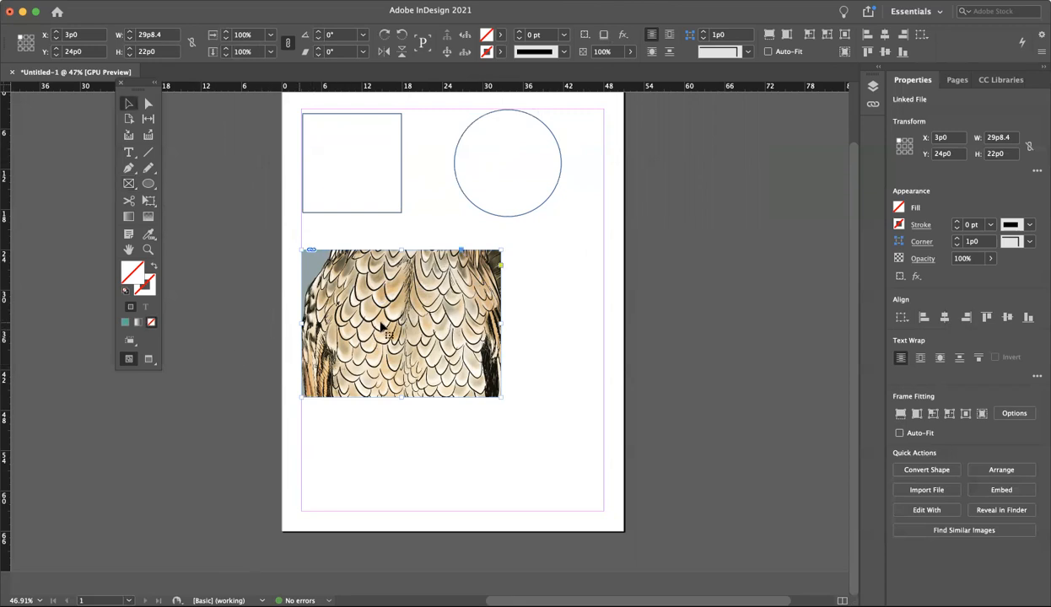
double_click(339, 314)
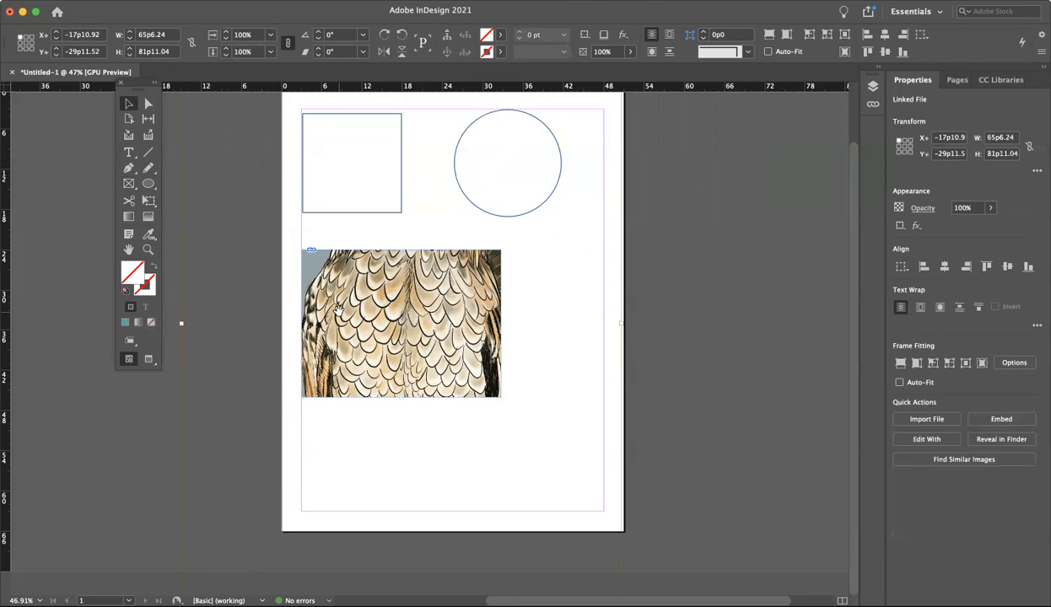
key("super+minus")
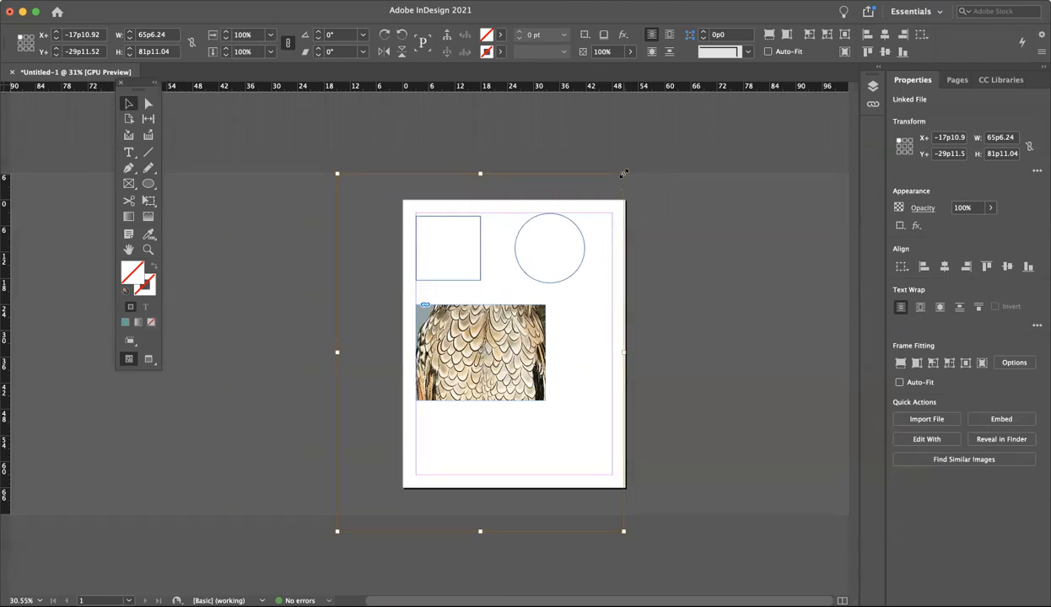
left_click_drag(624, 173, 526, 295)
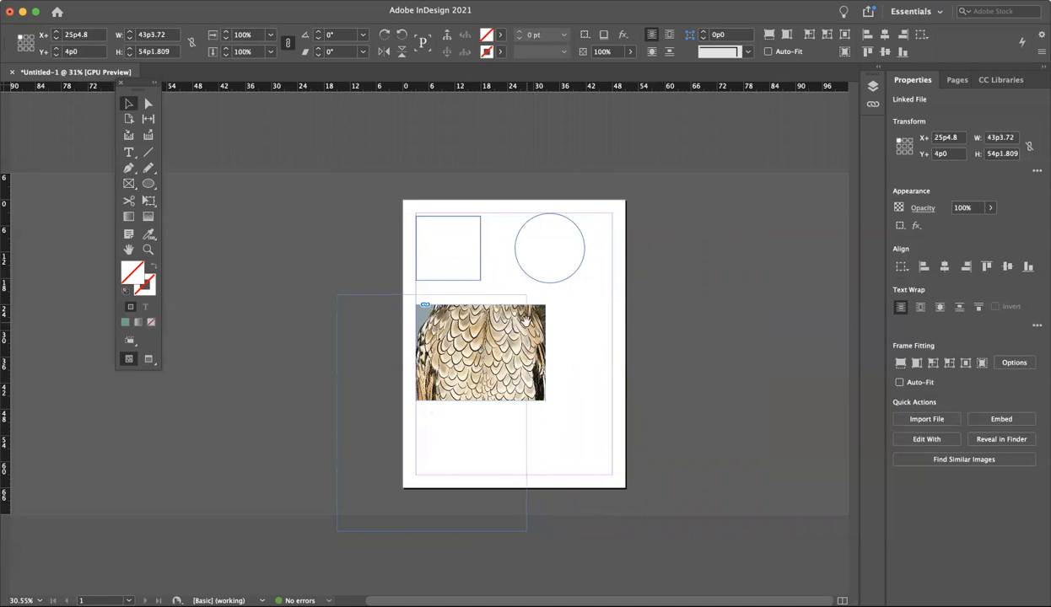
left_click_drag(336, 530, 427, 418)
mouse_move(526, 295)
left_mouse_down()
mouse_move(511, 311)
mouse_move(519, 304)
left_mouse_up()
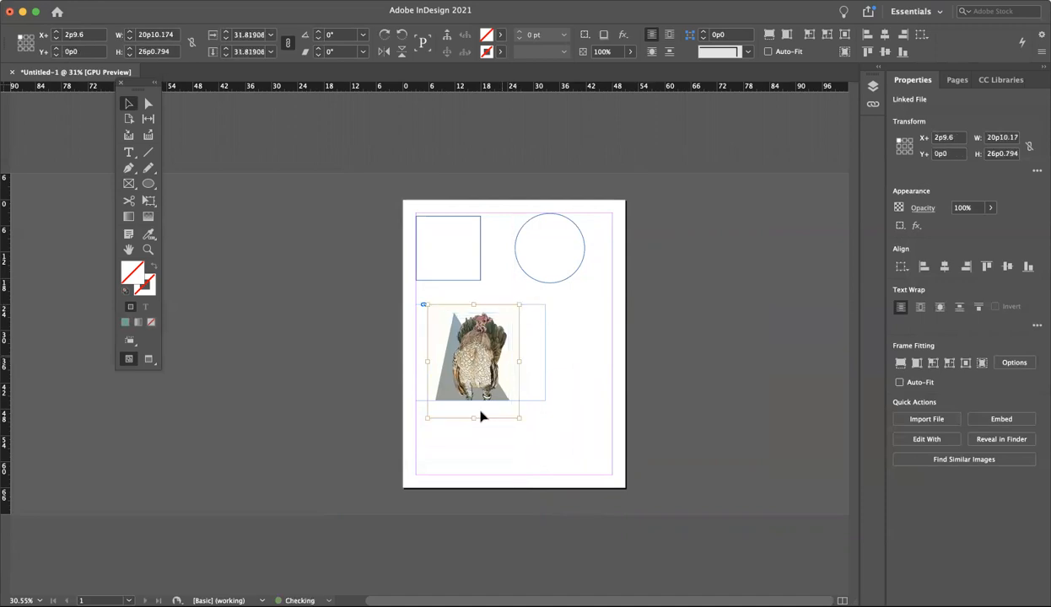
Fine-tune the image's scale inside the frame to about 26.9%, making it about 17p8 by 22p1
left_click_drag(517, 419, 504, 400)
key("alt+super+period")
key("alt+super+comma")
key("alt+super+comma")
key("alt+super+comma")
key("alt+super+comma")
key("alt+super+comma")
key("alt+super+comma")
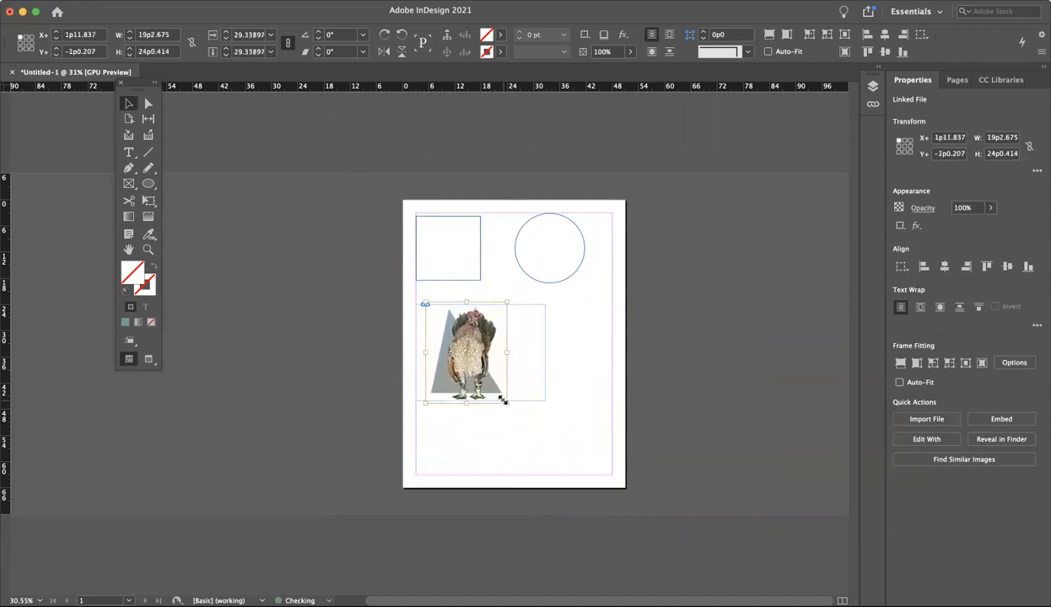
key("alt+super+period")
key("alt+super+period")
key("alt+super+period")
key("alt+super+period")
key("alt+super+period")
key("alt+super+period")
key("alt+super+period")
key("alt+super+period")
key("alt+super+period")
key("alt+super+comma")
key("alt+super+comma")
key("alt+super+comma")
key("alt+super+comma")
key("alt+super+comma")
key("alt+super+comma")
key("alt+super+comma")
key("alt+super+comma")
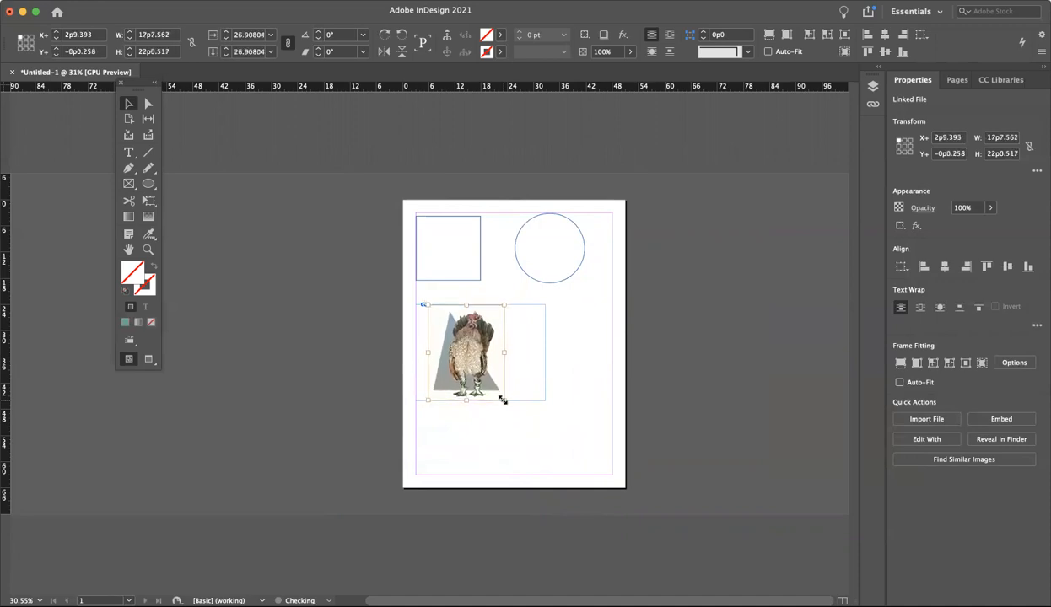
Narrow the graphic frame from both sides to the image's edges, about 17p2 wide starting at X 6p0
left_click(533, 382)
left_click_drag(545, 353, 503, 353)
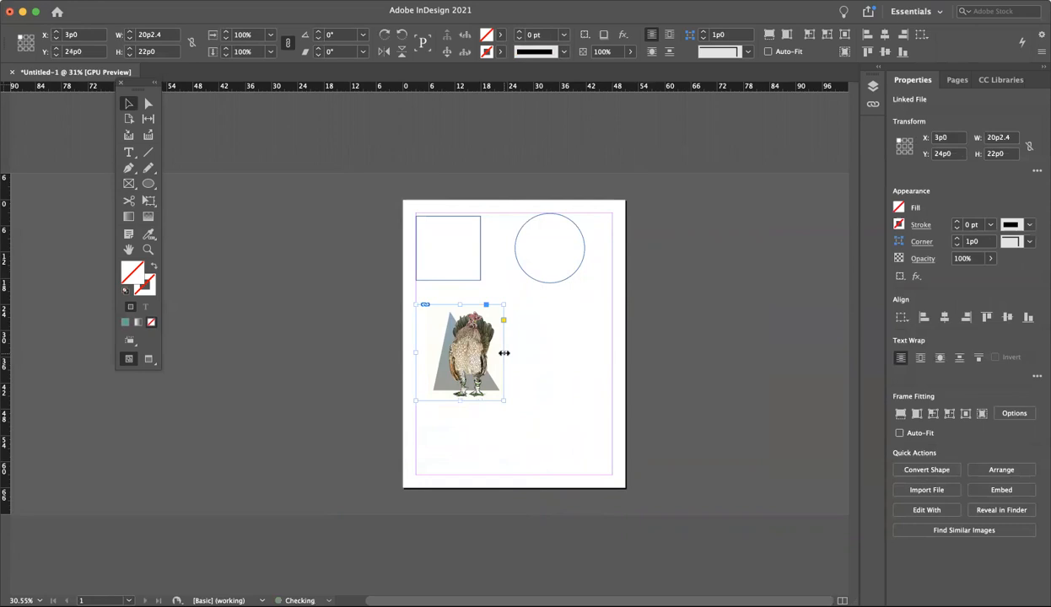
left_click_drag(417, 351, 429, 354)
Enlarge the image inside its frame to about 81.5% and position it so the hen's head fills the frame
scroll(477, 341, "up", 5)
scroll(489, 358, "up", 3)
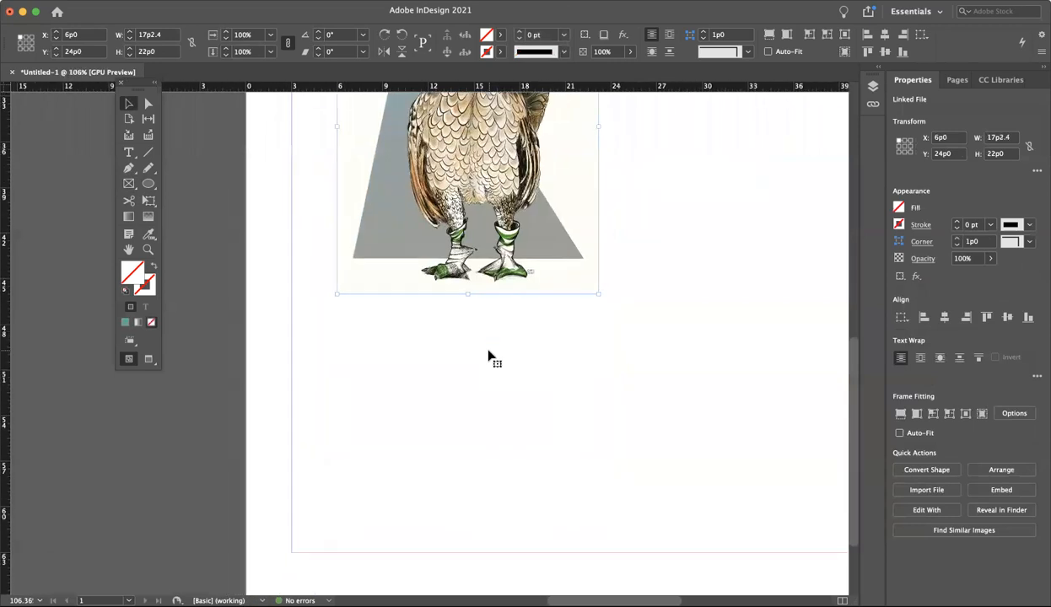
scroll(489, 356, "up", 3)
scroll(489, 356, "right", 2)
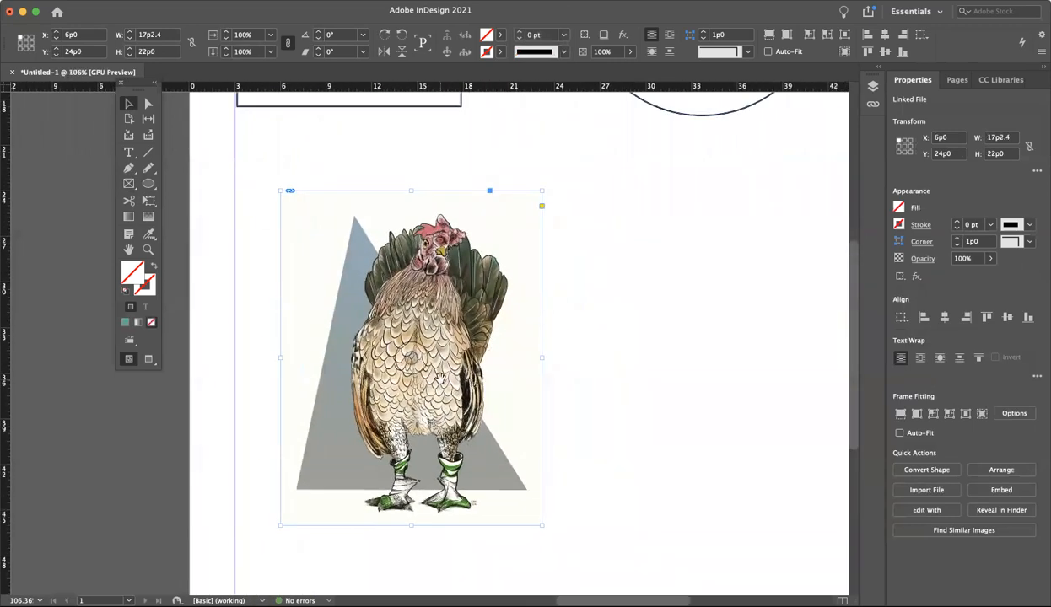
double_click(440, 377)
left_click_drag(544, 524, 666, 604)
left_click_drag(476, 269, 449, 393)
left_click_drag(628, 167, 780, 68)
left_click_drag(449, 384, 425, 405)
left_click_drag(477, 349, 478, 398)
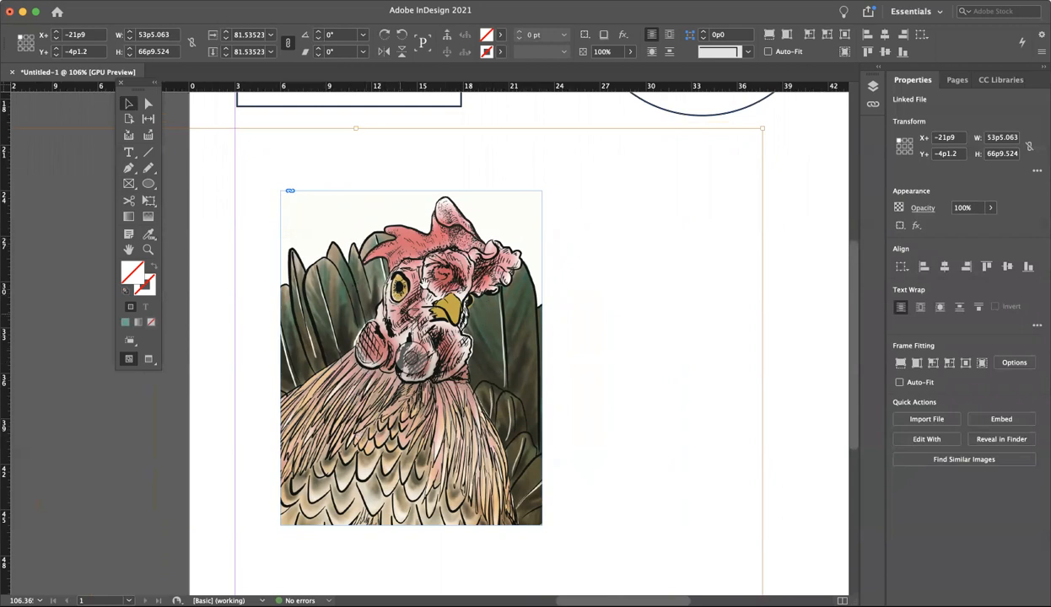
Scale the image back down to about 27% and reposition it so the whole hen shows in the frame
key("alt+super+comma")
key("alt+super+comma")
key("alt+super+comma")
key("alt+super+comma")
key("alt+super+comma")
key("alt+super+comma")
key("alt+super+comma")
key("alt+super+comma")
key("alt+super+comma")
left_click_drag(455, 402, 469, 273)
key("alt+super+comma")
key("alt+super+comma")
key("alt+super+comma")
key("alt+super+comma")
key("alt+super+comma")
key("alt+super+comma")
key("alt+super+comma")
key("alt+super+comma")
key("alt+super+comma")
key("alt+super+comma")
key("alt+super+comma")
key("alt+super+comma")
left_click_drag(463, 354, 501, 248)
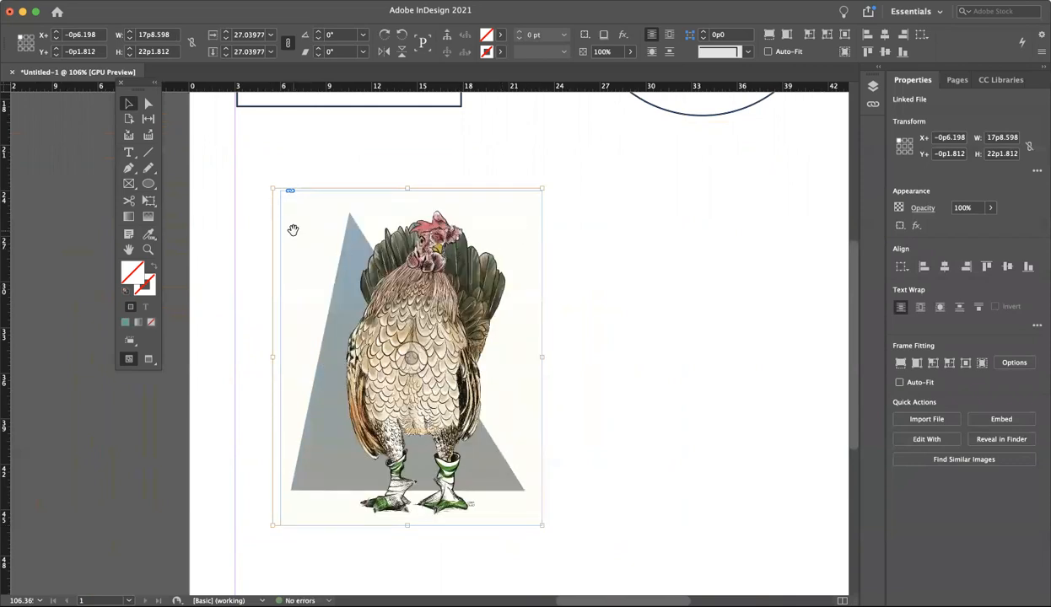
Scale the image proportionally to the frame's width, about 17p2 by 21p6, and align it with the frame's upper-left corner
left_click_drag(272, 355, 277, 356)
key("super+z")
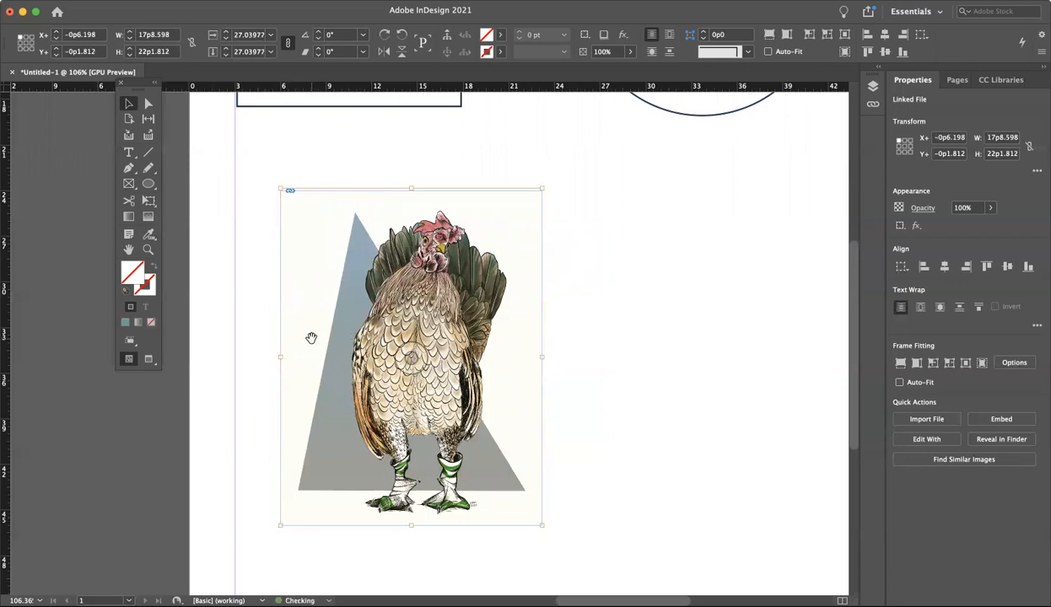
left_click_drag(270, 356, 279, 357)
left_click_drag(413, 225, 413, 222)
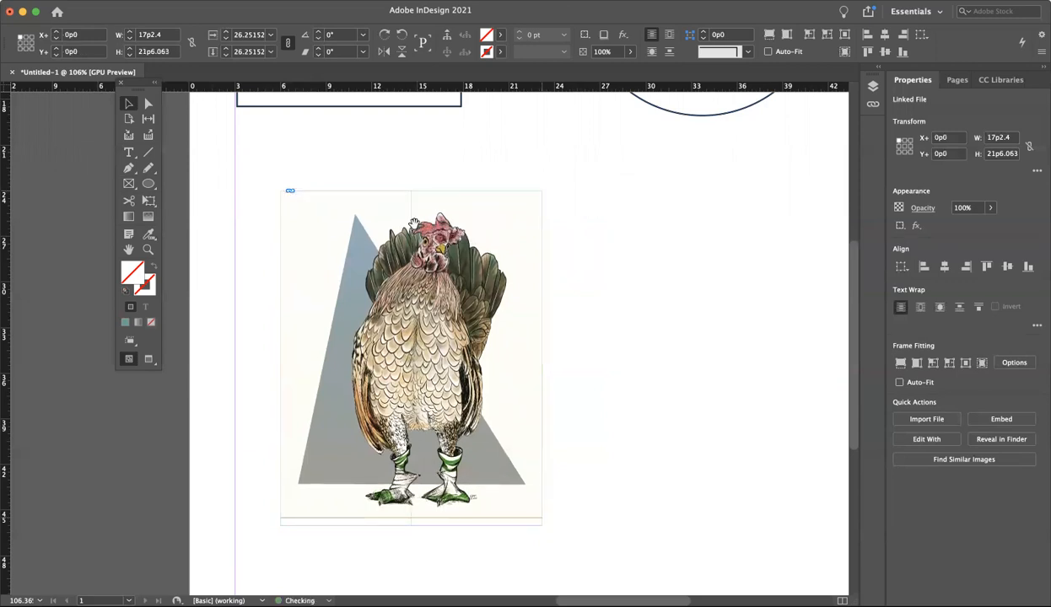
Shorten the frame from its lower edge to about 21p6 high to match the image, and deselect it
left_click(408, 553)
left_click(410, 524)
left_click_drag(409, 523, 410, 516)
left_click(618, 218)
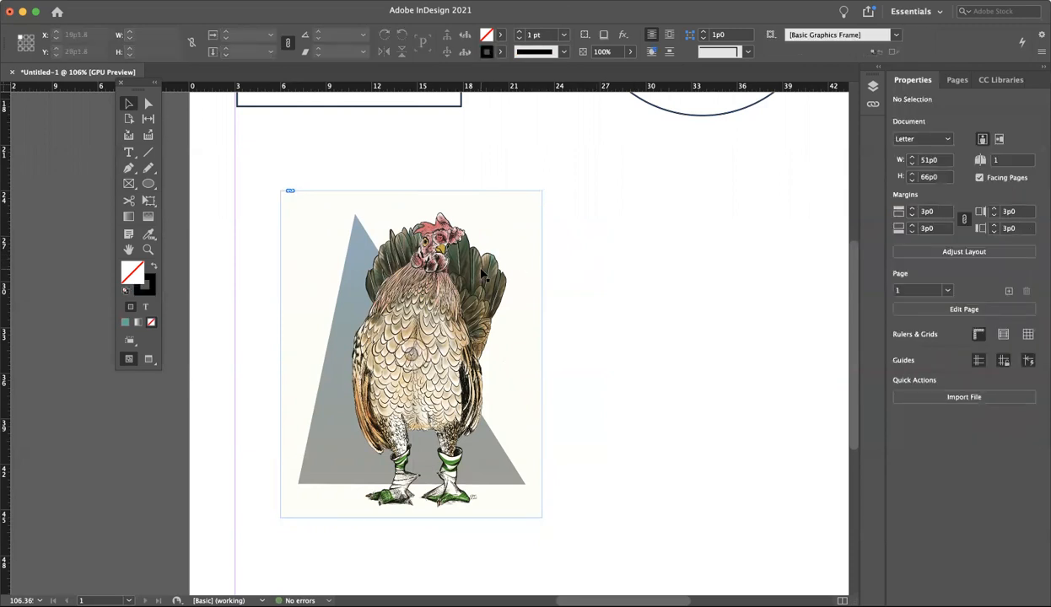
Scale the frame and its image together proportionally from the lower-right corner to about 28p5 by 35p6
left_click(501, 201)
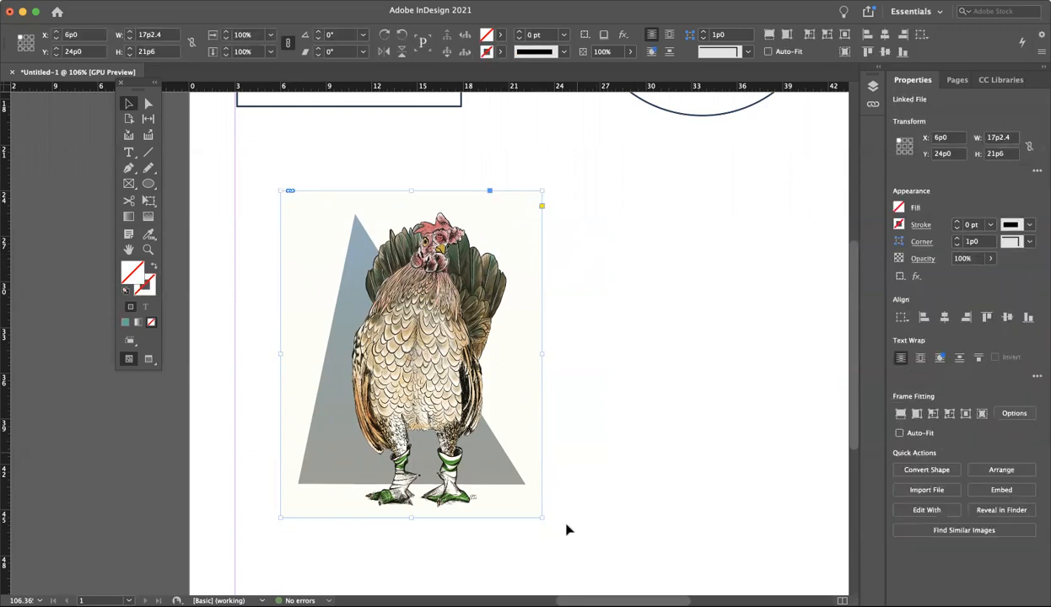
left_click_drag(542, 518, 638, 567)
scroll(638, 566, "down", 4)
scroll(638, 568, "down", 5)
scroll(638, 569, "up", 4)
left_click_drag(646, 539, 696, 590)
scroll(557, 438, "down", 1)
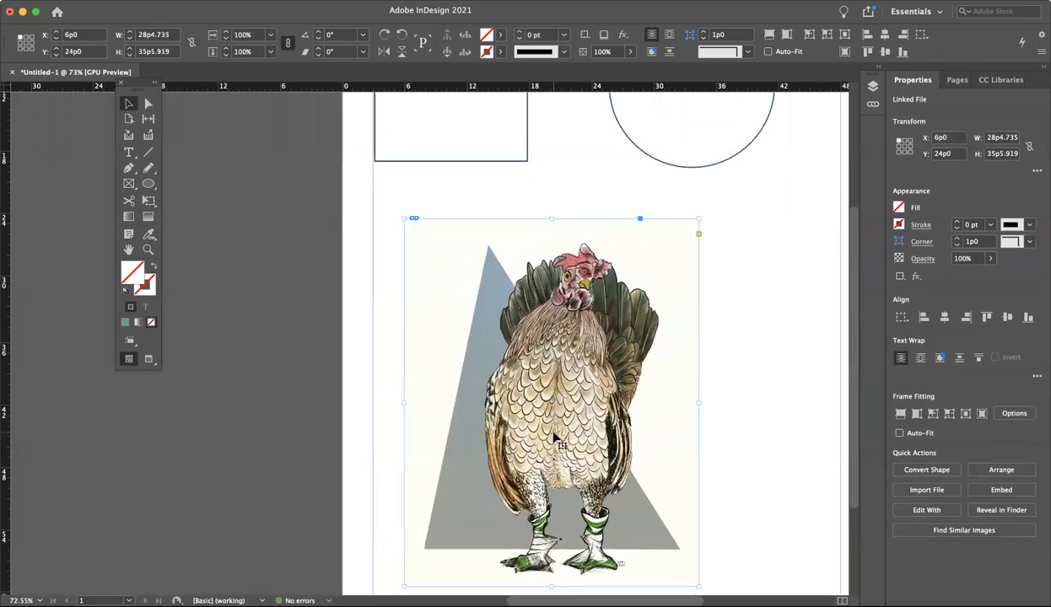
scroll(556, 441, "down", 3)
scroll(556, 441, "right", 2)
scroll(538, 419, "up", 2)
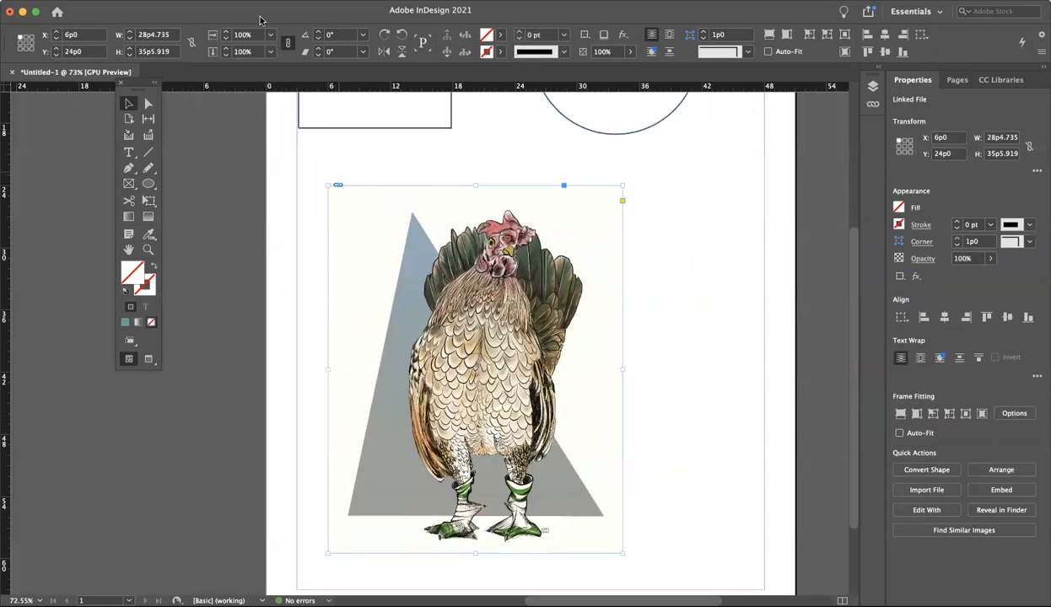
left_click(226, 0)
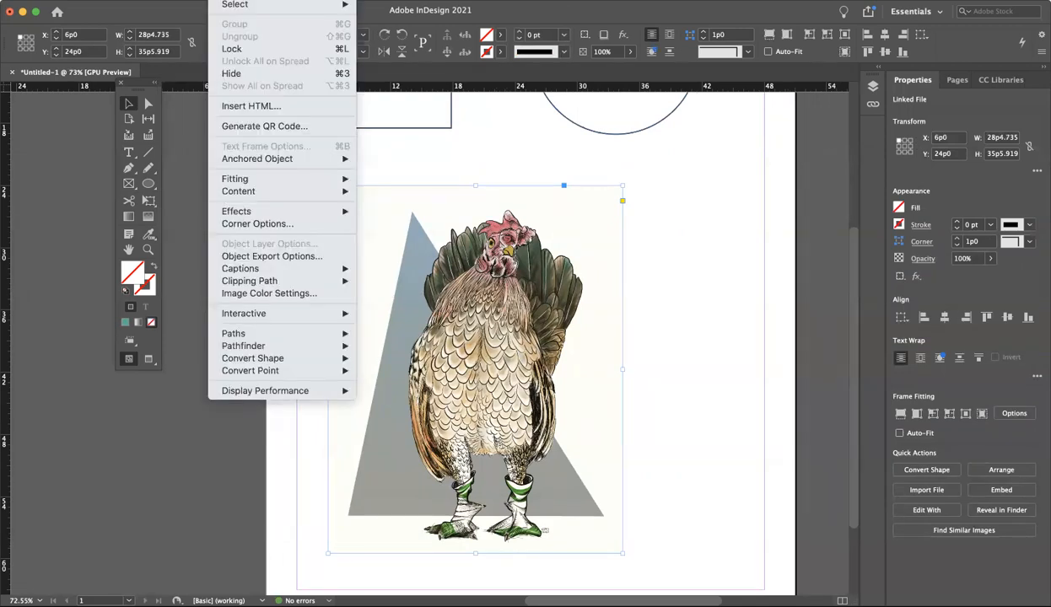
mouse_move(241, 179)
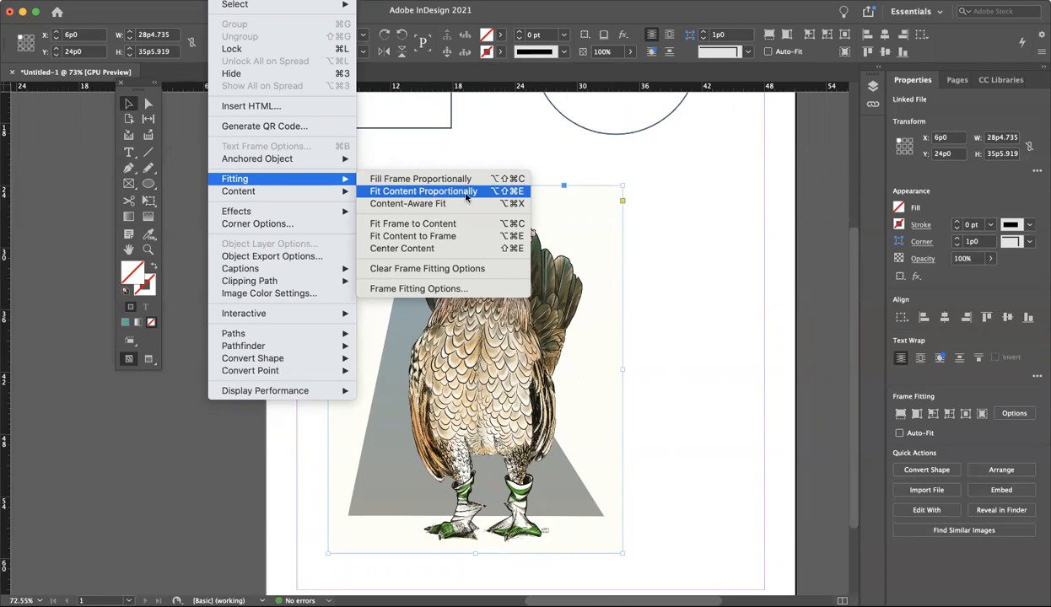
left_click(611, 221)
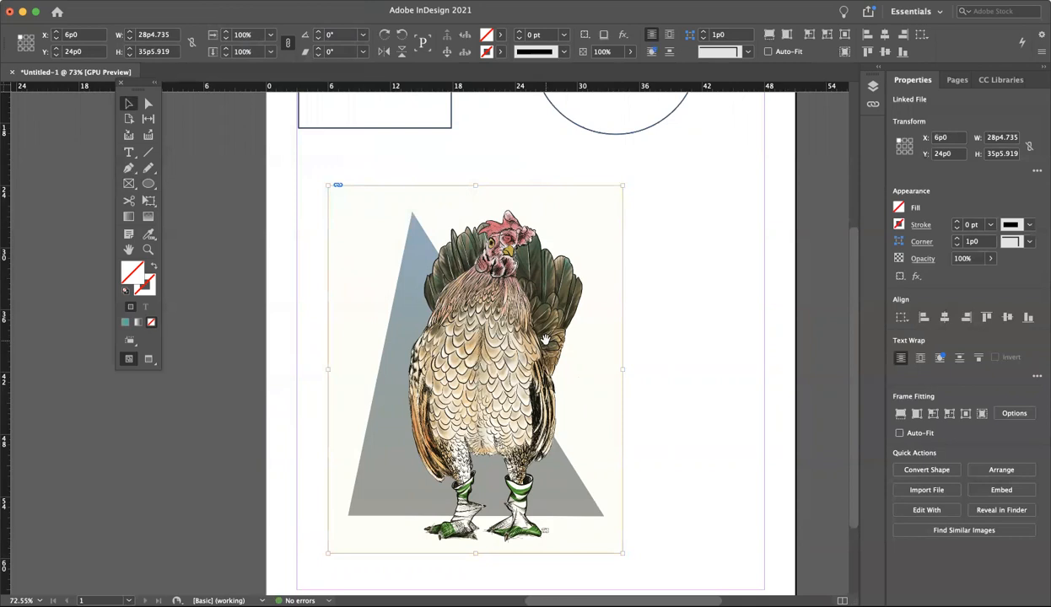
Try stretching the image inside its frame to about 39p0 wide and shifting it sideways, and undo both changes
left_click(475, 368)
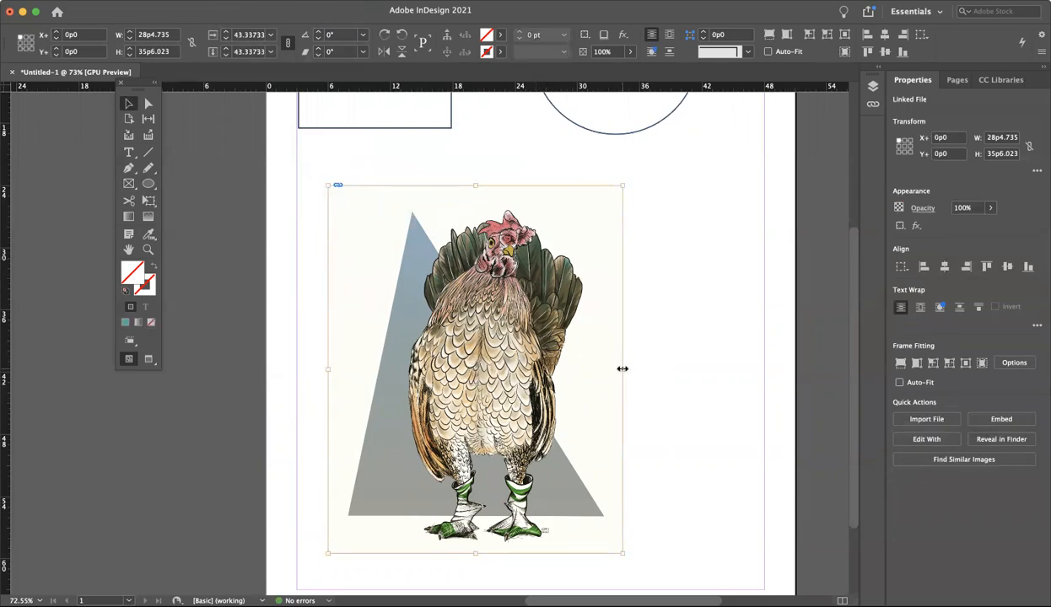
left_click_drag(622, 368, 732, 369)
left_click_drag(541, 371, 461, 386)
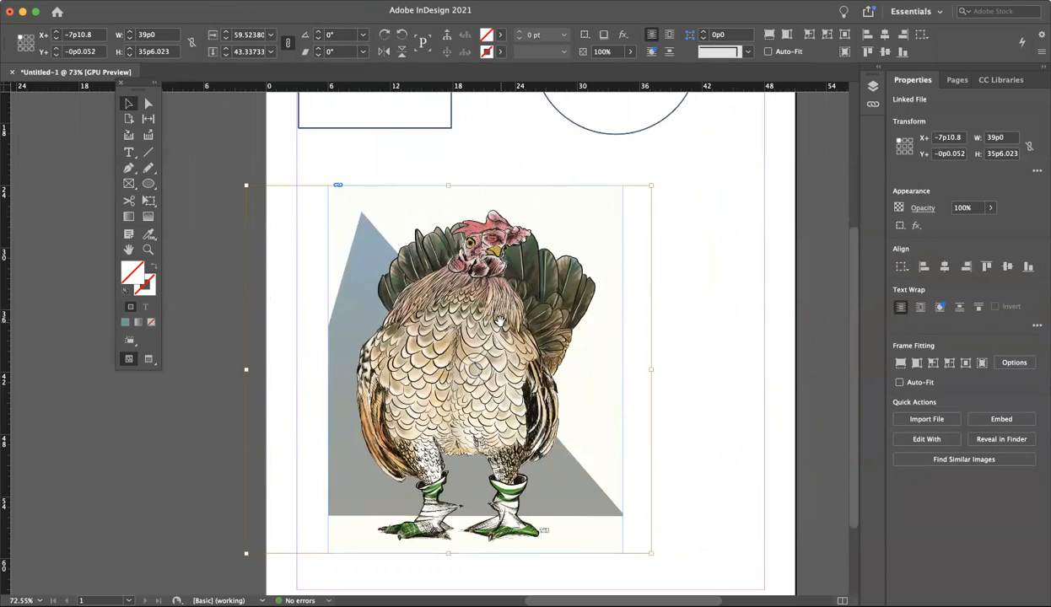
key("super+z")
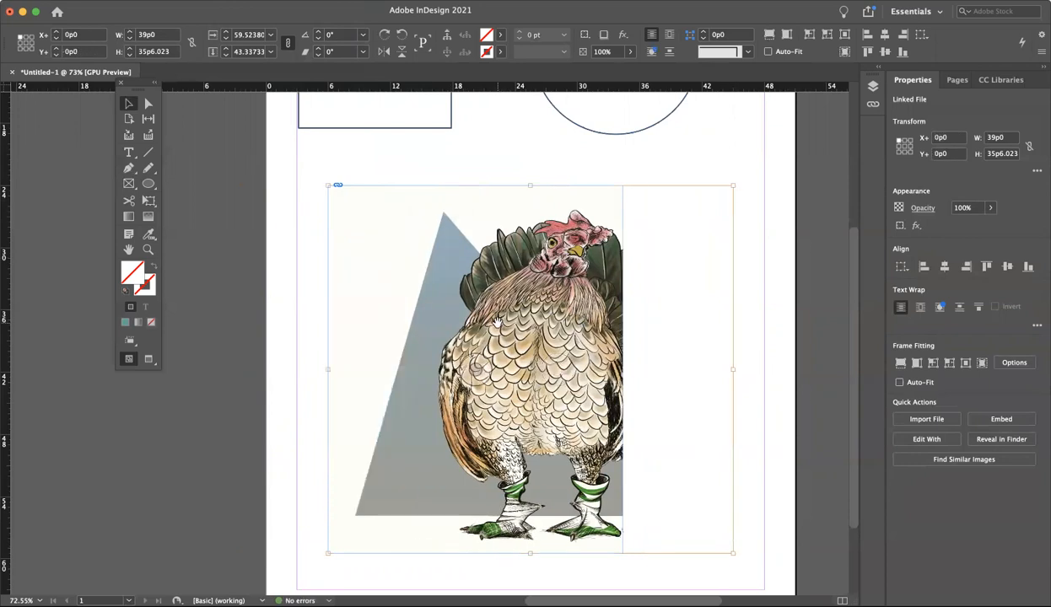
key("super+z")
left_click(683, 225)
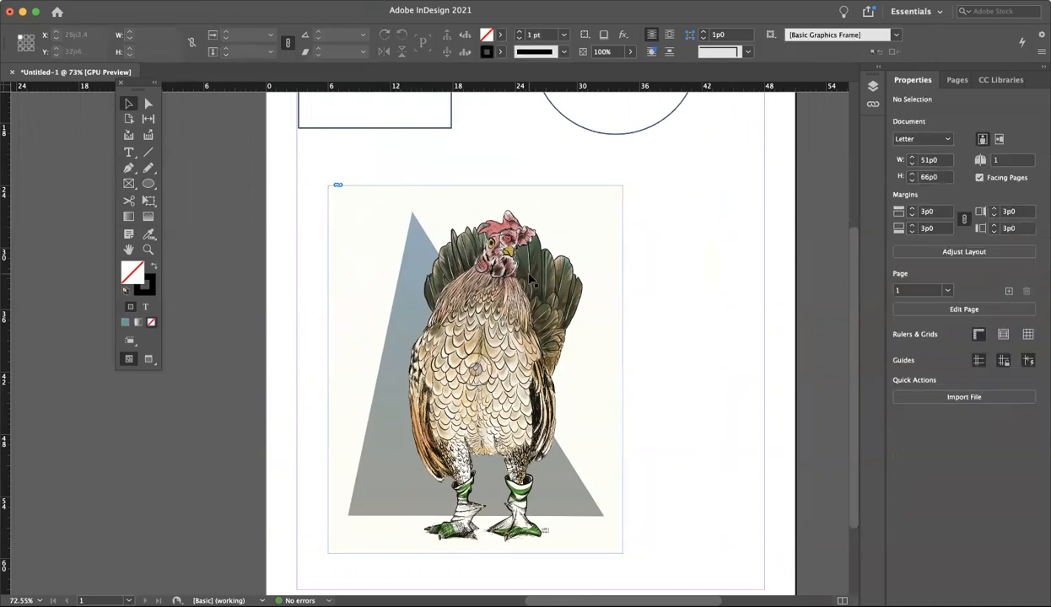
Move the hen image with its frame toward the page's right side, to about X 32p1, Y 19p7, and deselect it
left_click(531, 282)
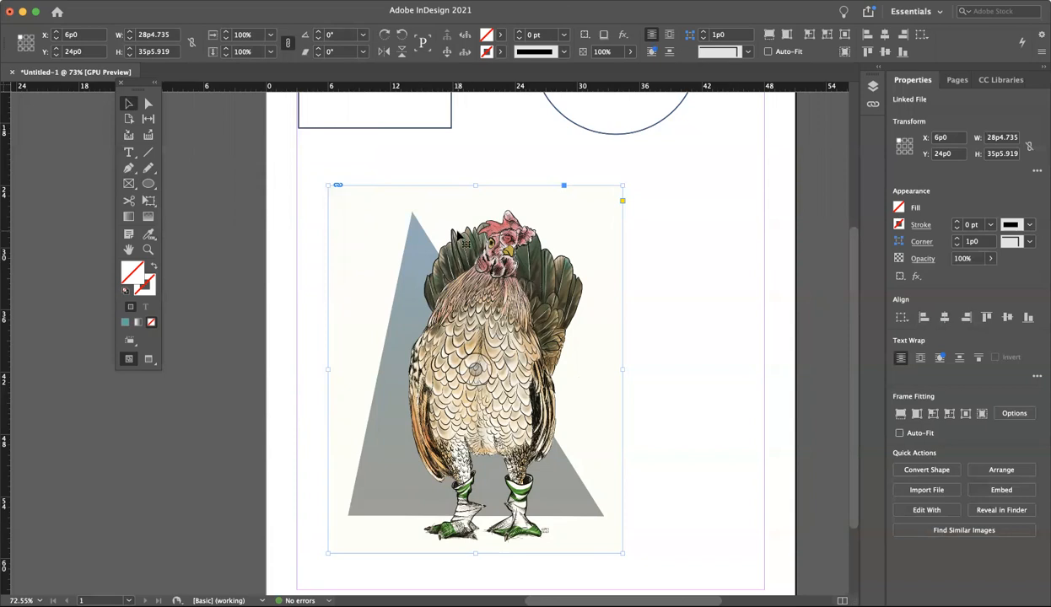
left_click_drag(514, 259, 767, 211)
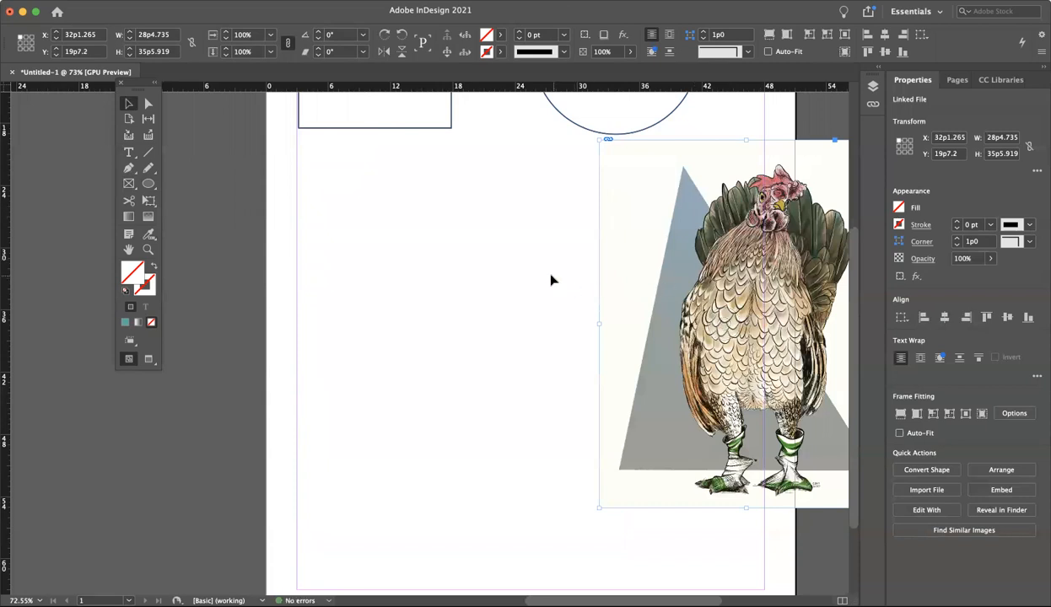
left_click(385, 248)
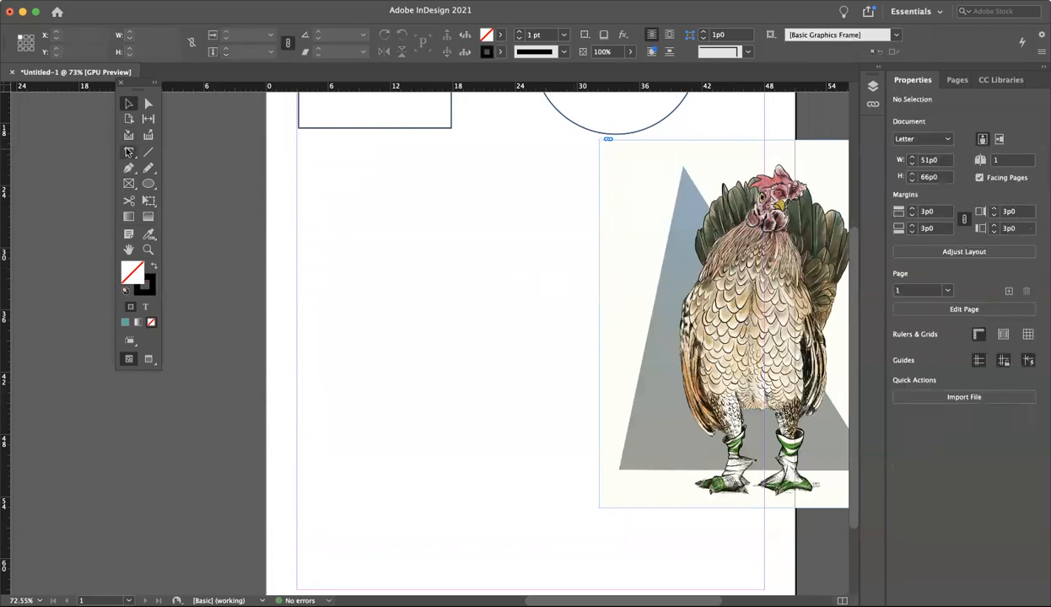
Draw a small text frame at the left margin below the square and enter "HEADLINE" in it
left_click(128, 152)
left_click_drag(297, 154, 414, 194)
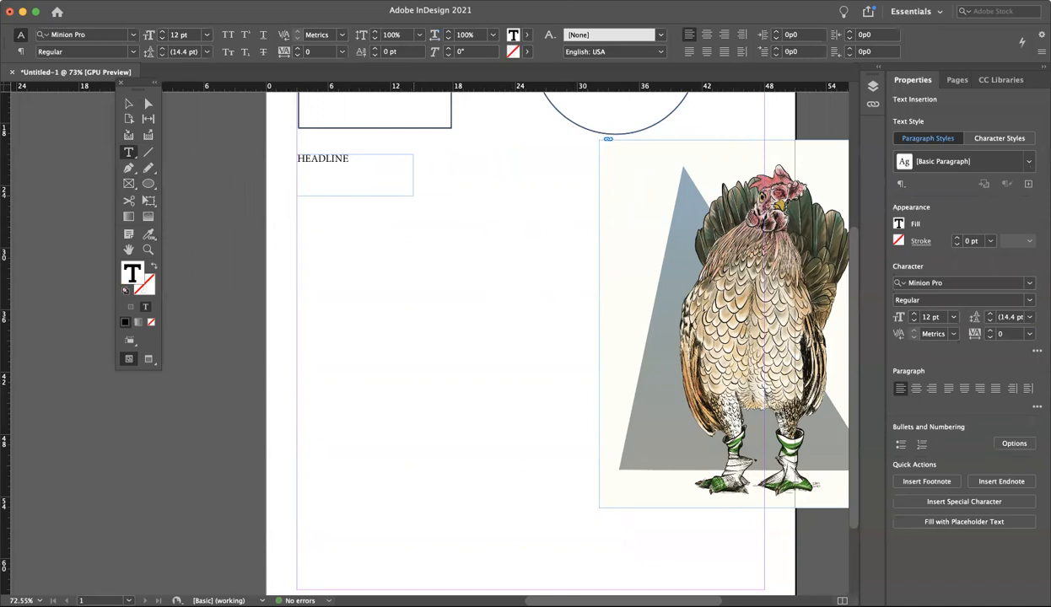
key("super+a")
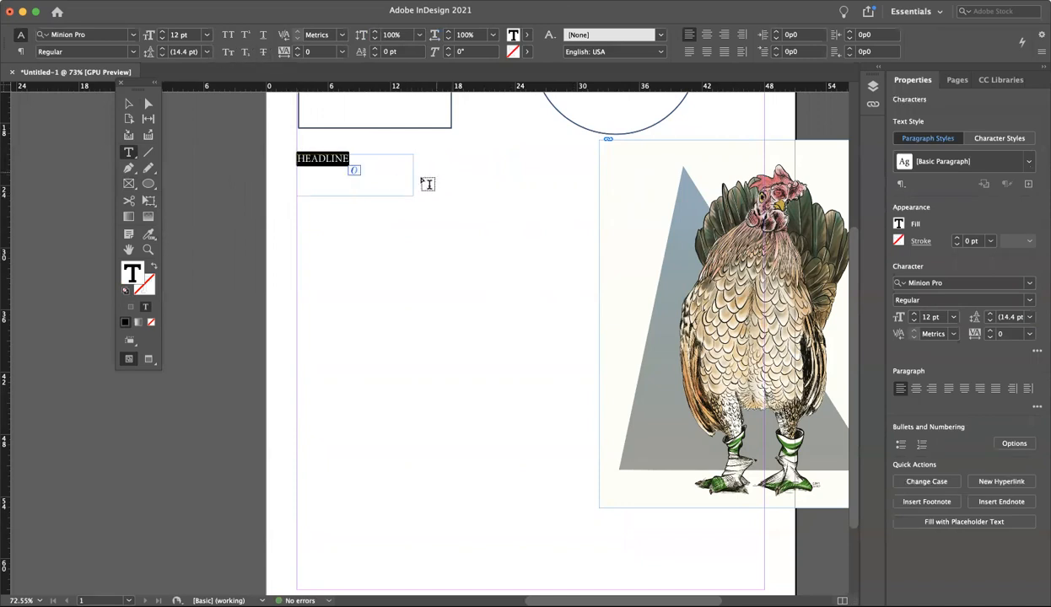
left_click(229, 223)
Enlarge the HEADLINE text frame from its lower-right corner to about 27p5 wide by 7p7 high
key("v")
left_click(381, 173)
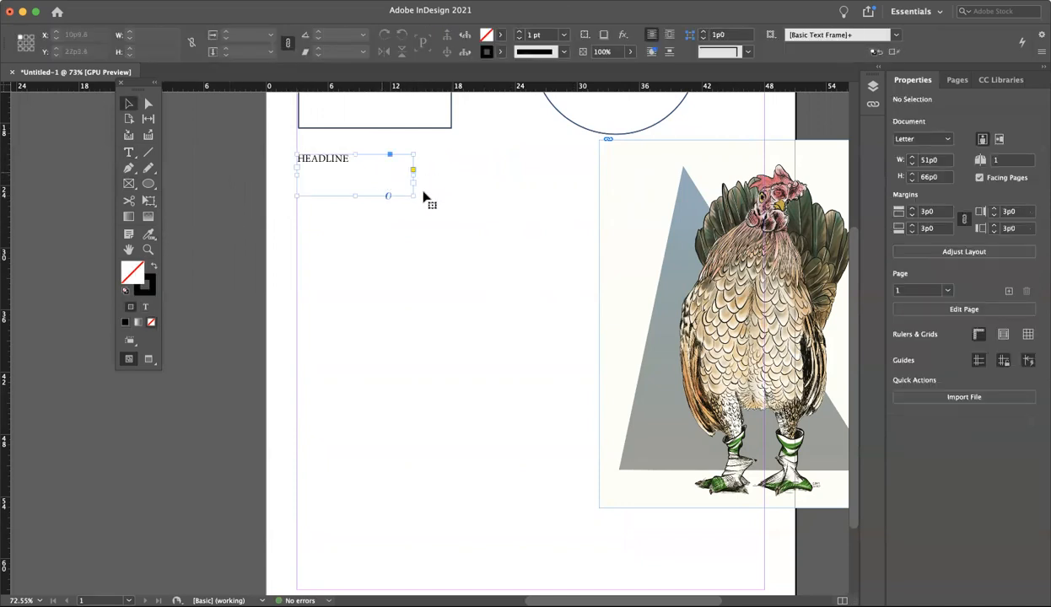
left_click_drag(415, 195, 581, 232)
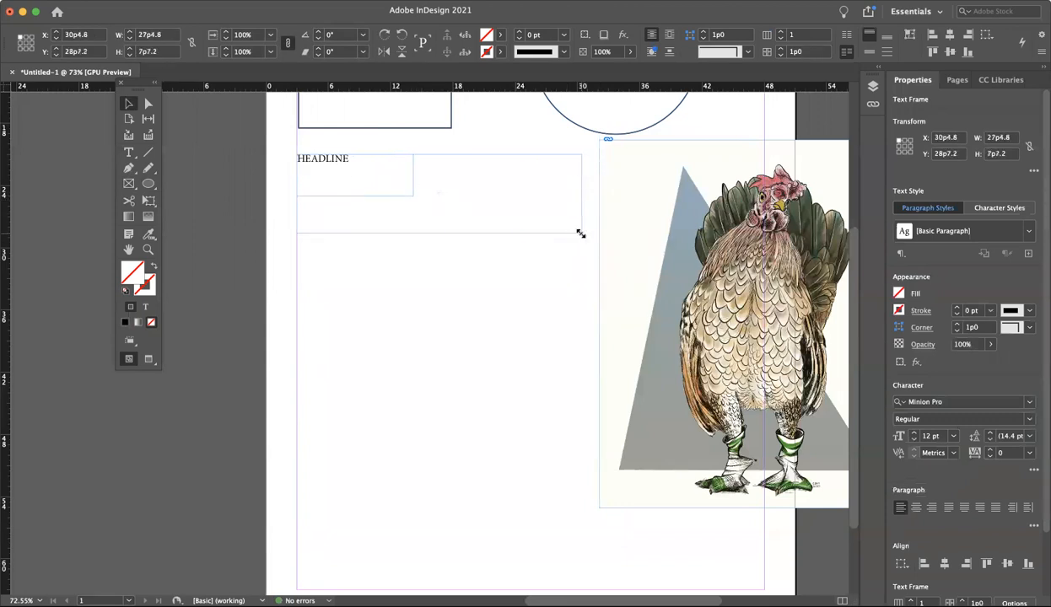
Undo the HEADLINE text frame's resizing, text entry and creation until the frame is gone from the page
double_click(329, 159)
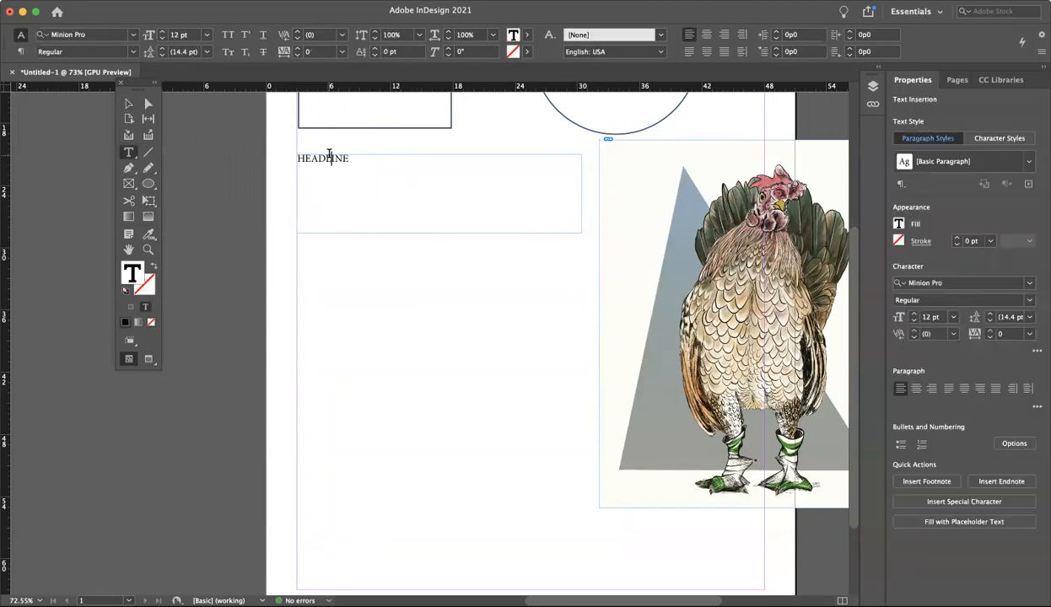
double_click(324, 156)
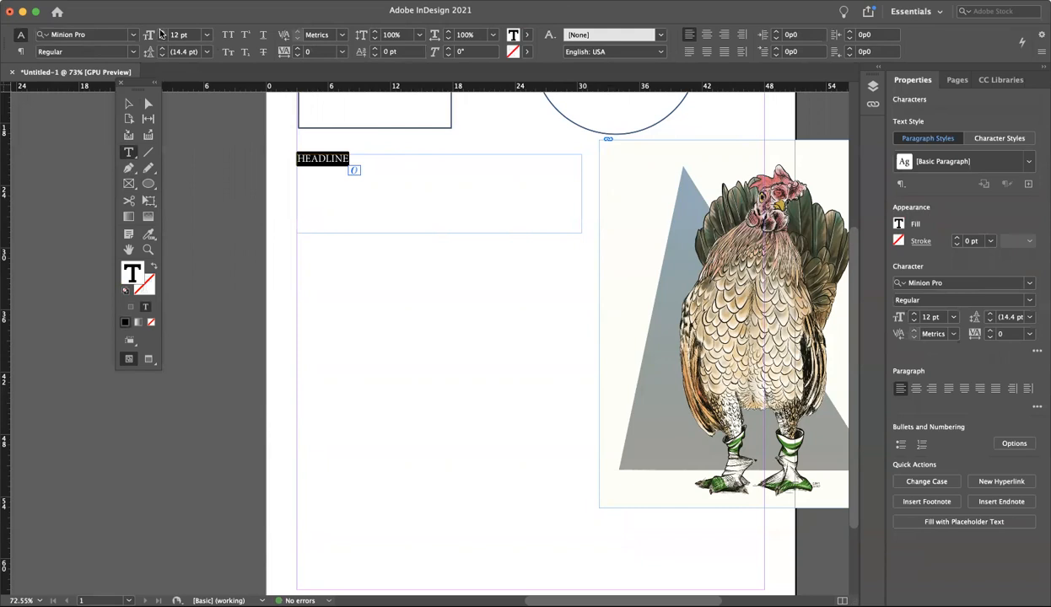
left_click_drag(160, 34, 160, 34)
key("super+z")
key("super+z")
key("super+z")
key("super+z")
key("super+z")
key("super+z")
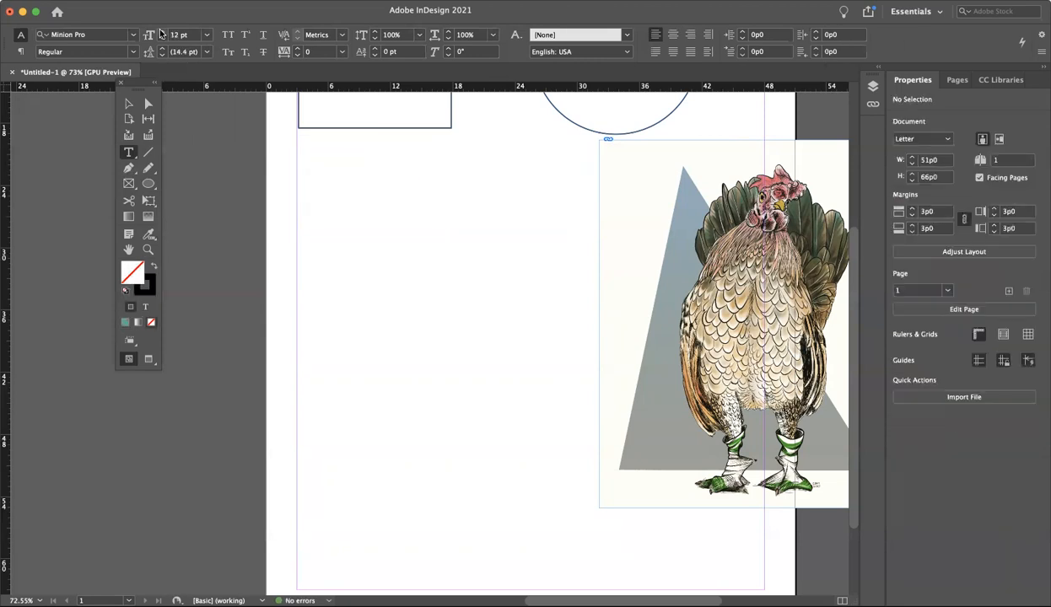
Draw a new text frame at the left margin below the square and enter "HEADLINE" in it
left_click_drag(297, 162, 481, 213)
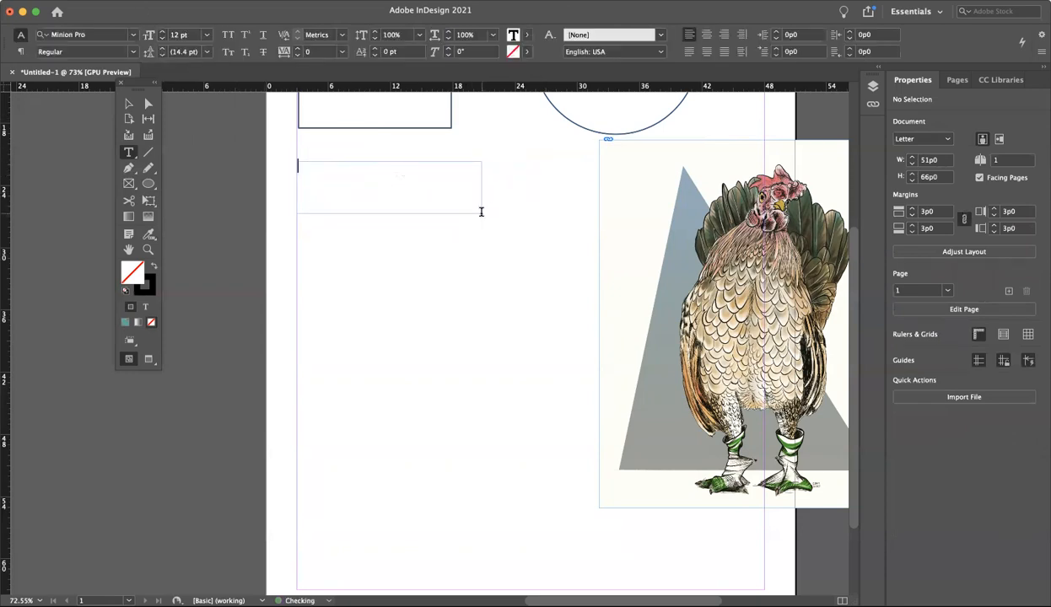
type("HEADLINE")
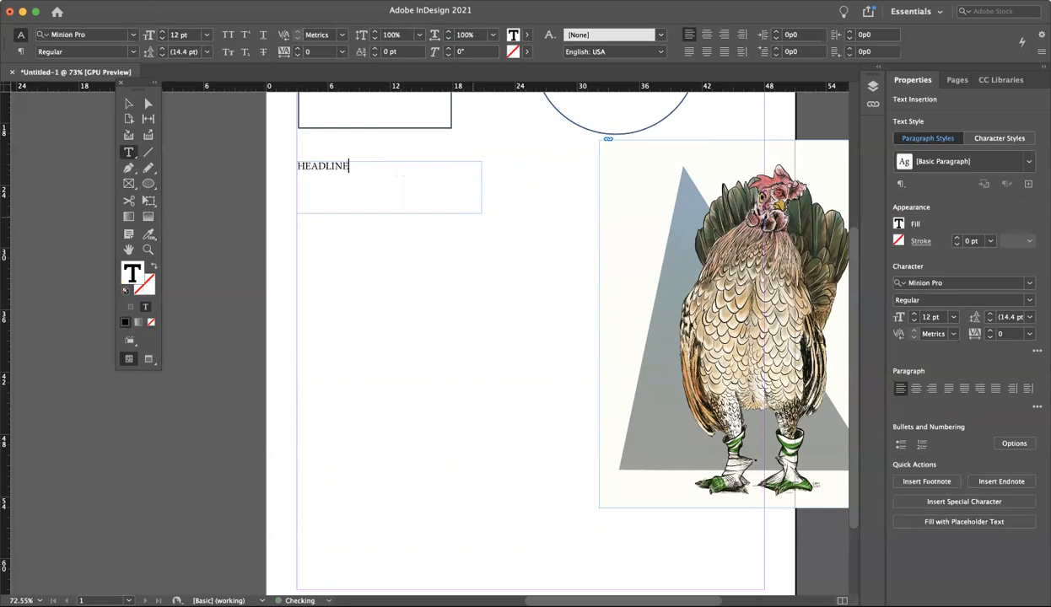
left_click(317, 264)
Scale the HEADLINE text frame together with its text to about 28p10 wide by 6p4 high, with 63 pt type
key("v")
left_click(480, 211)
left_click_drag(476, 214, 509, 233)
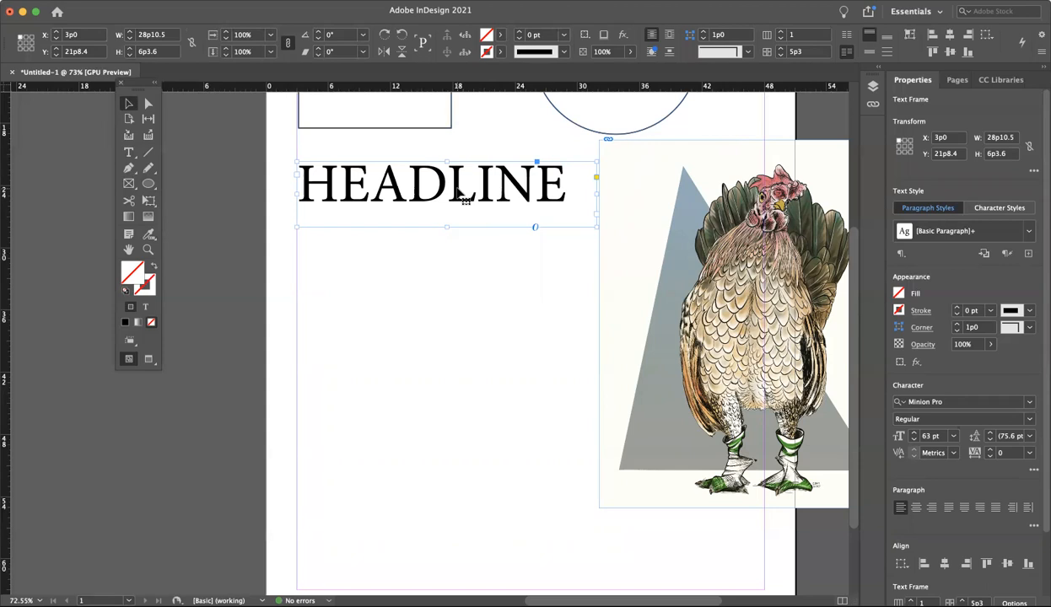
double_click(406, 198)
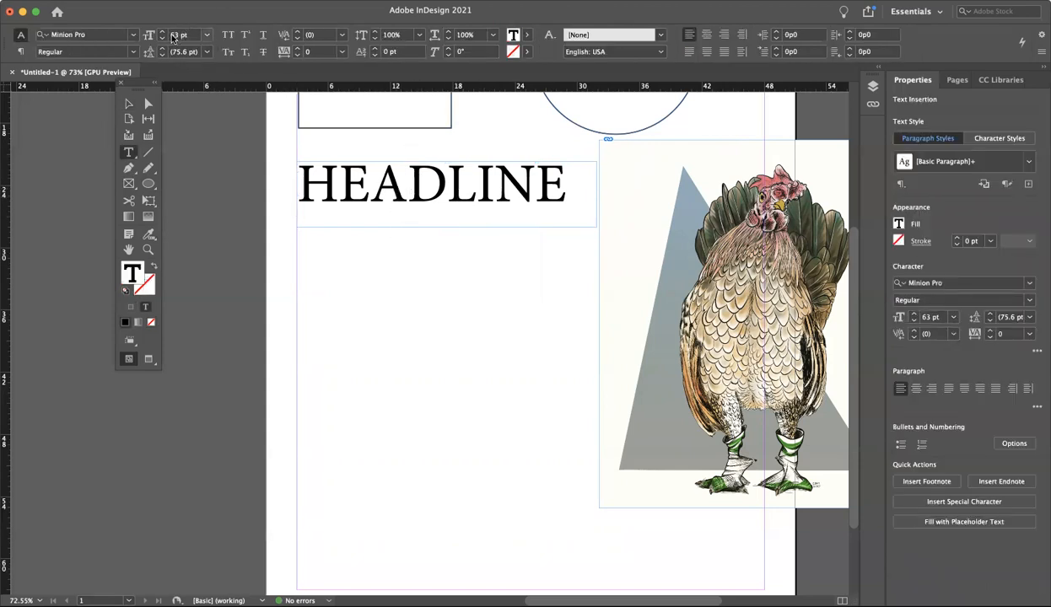
left_click(243, 262)
key("b")
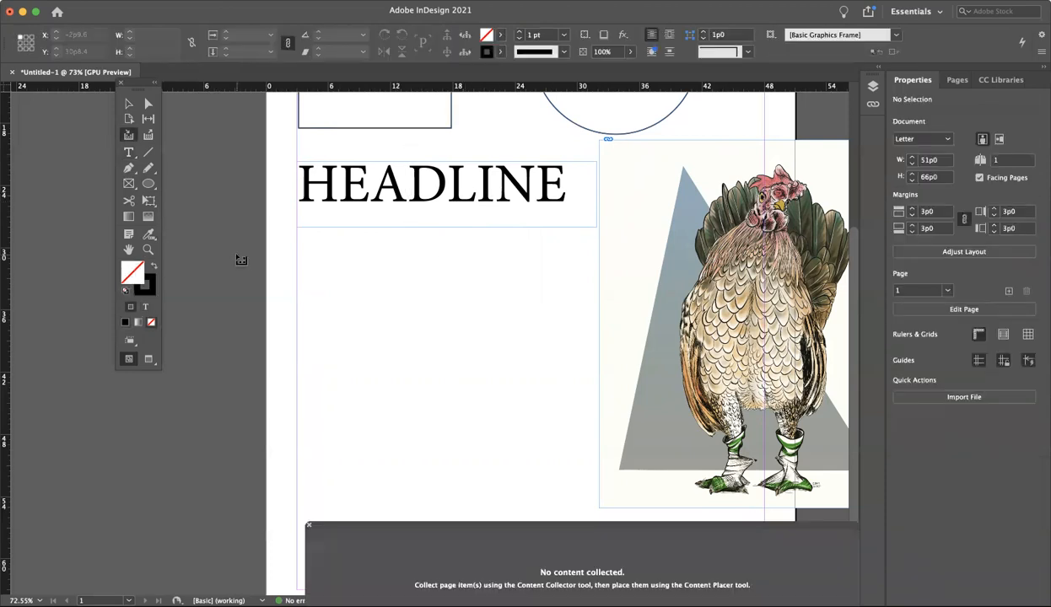
key("v")
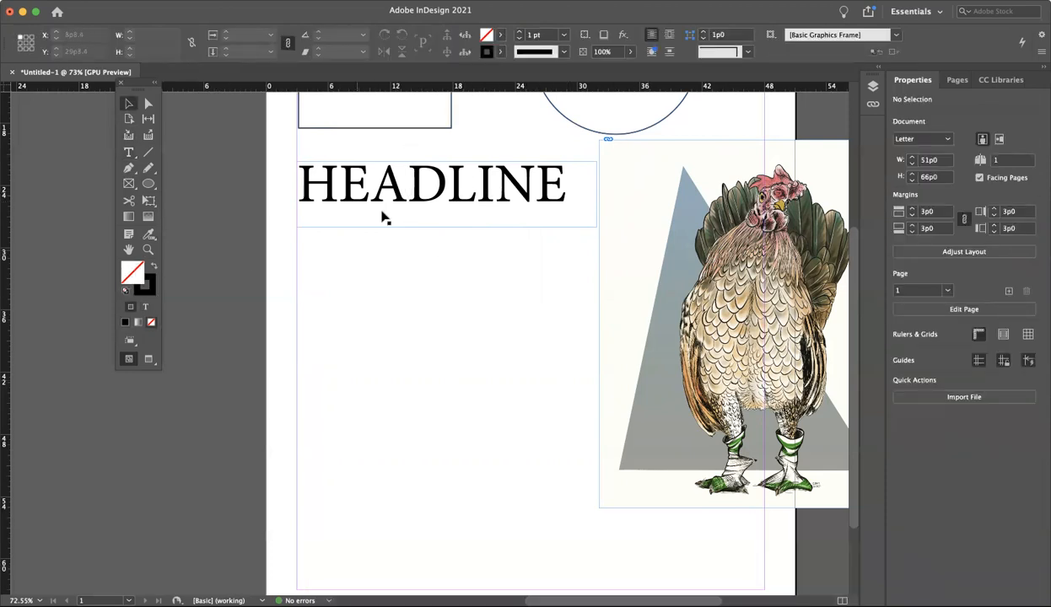
left_click(511, 179)
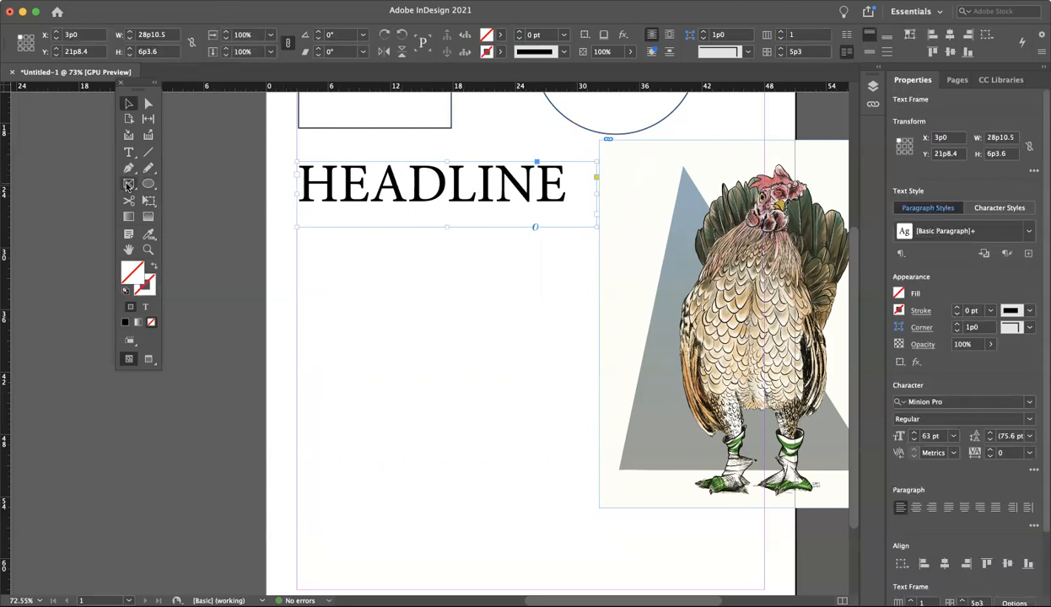
Move the hen image into the lower-right corner of the page margins, and delete both it and the HEADLINE text frame
left_click_drag(672, 219, 545, 302)
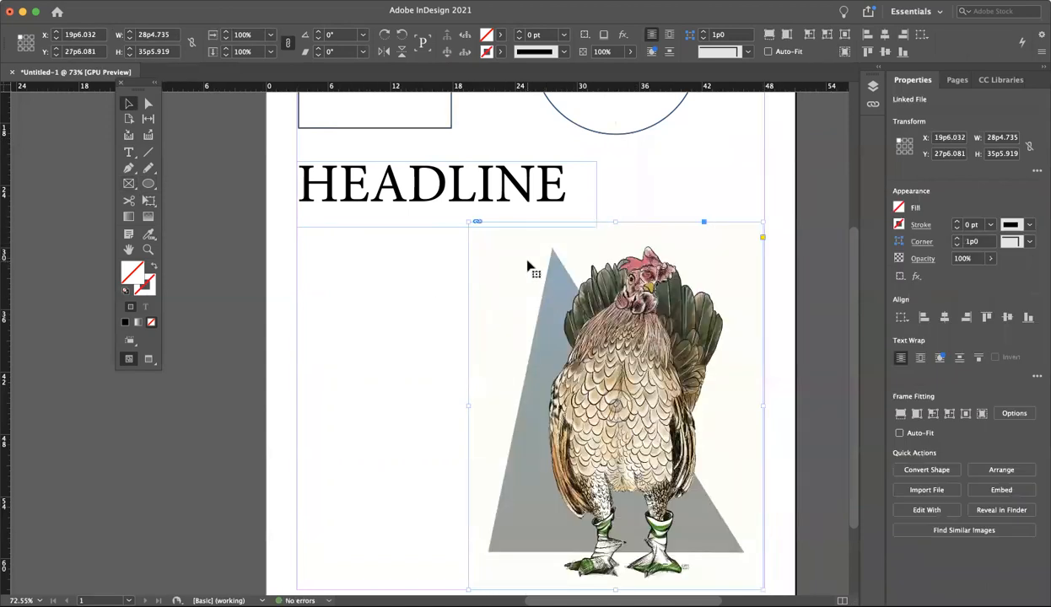
key("Delete")
left_click(460, 222)
key("Delete")
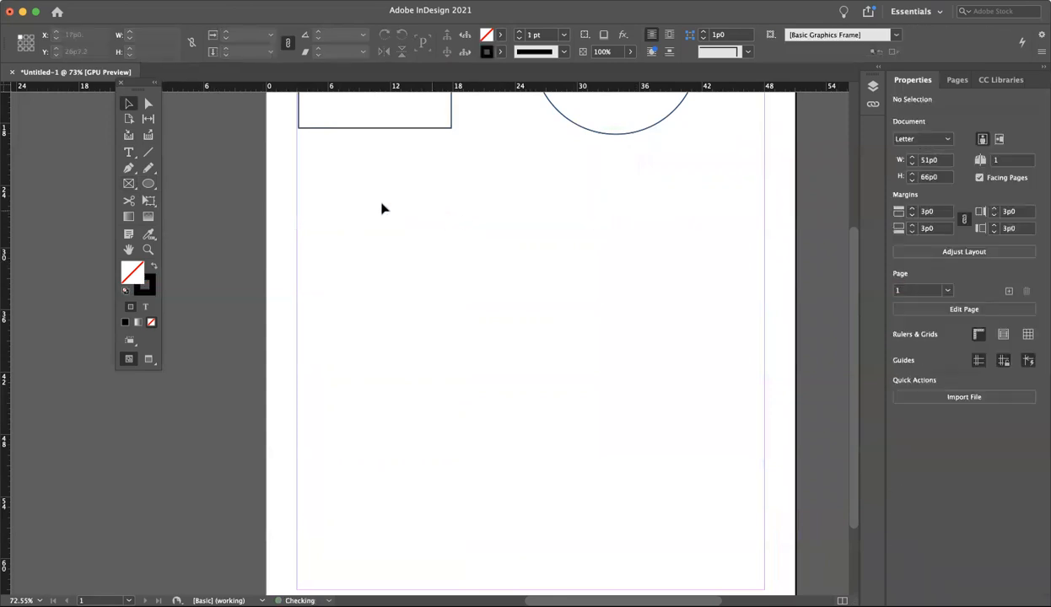
Draw a slanted line about 40p7 long, rising from the left margin below the square and circle
left_click(149, 154)
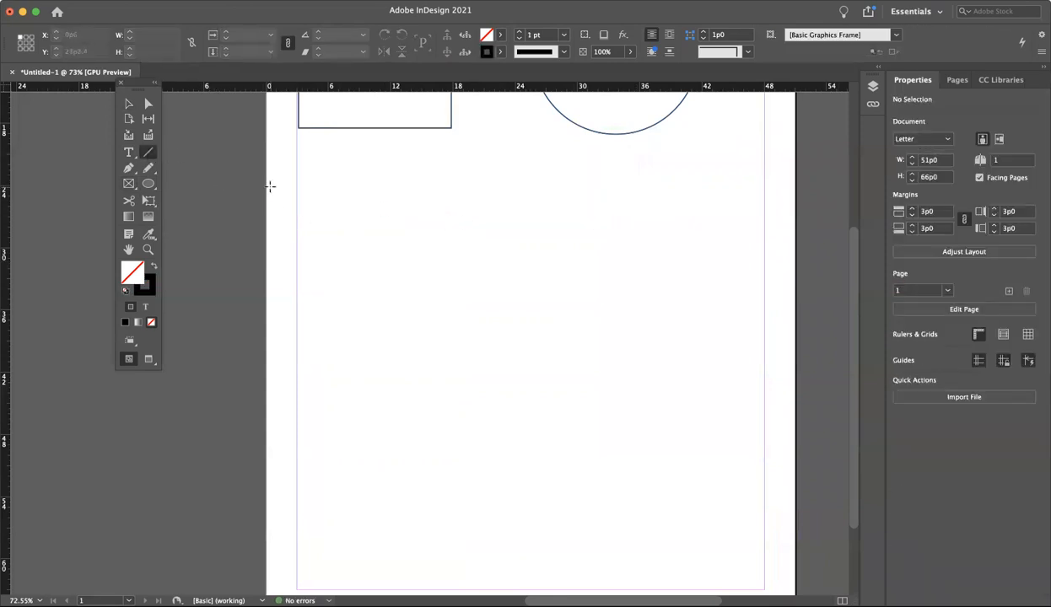
left_click_drag(296, 197, 713, 141)
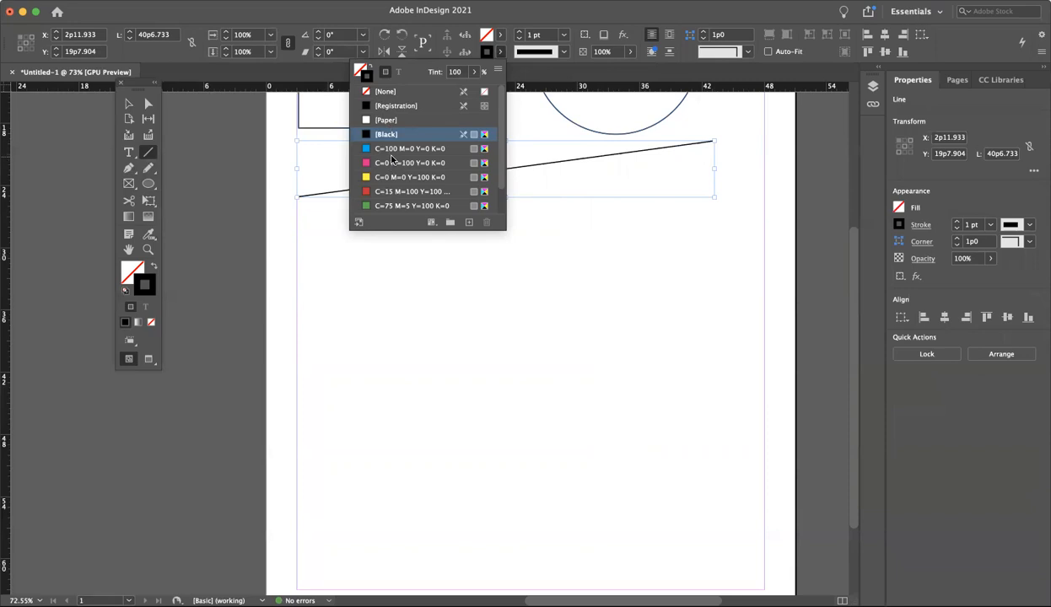
Give the slanted line a C=100 M=0 Y=0 K=0 stroke with a weight of 5 pt
left_click(384, 150)
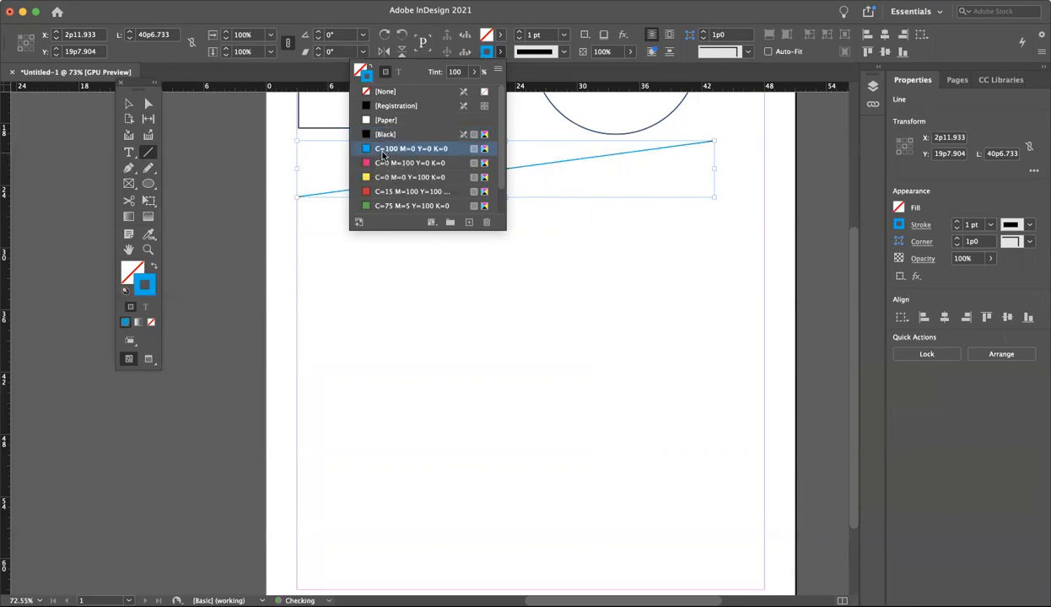
left_click(519, 32)
left_click(519, 32)
left_click(518, 32)
left_click(518, 32)
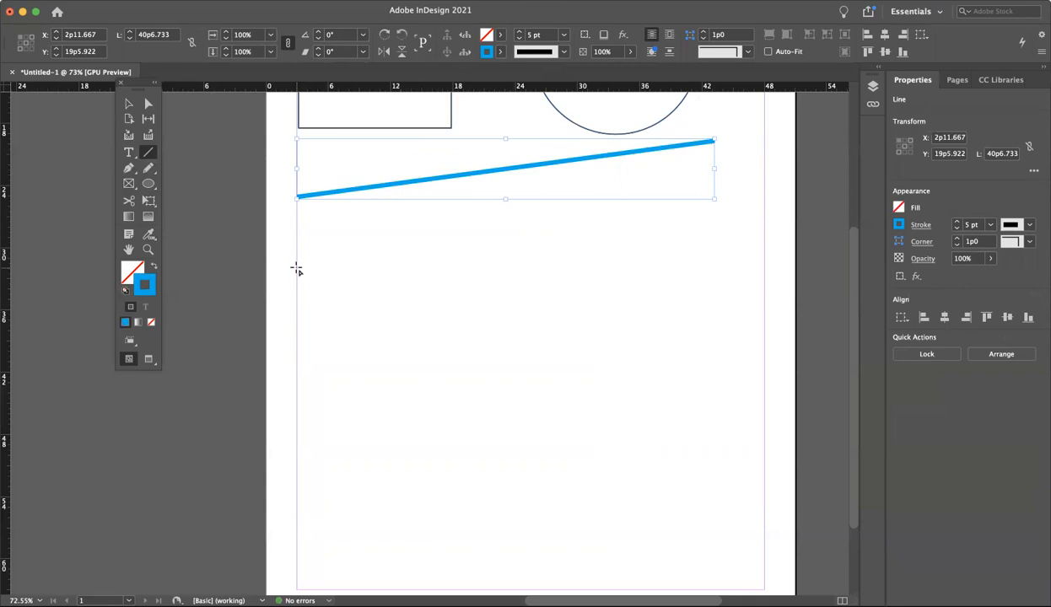
Draw a straight horizontal line below the blue one, with a vertical line about 20p1 long and a 45° diagonal about 25p9 long beneath it
left_click_drag(296, 270, 720, 278)
left_click_drag(410, 296, 409, 505)
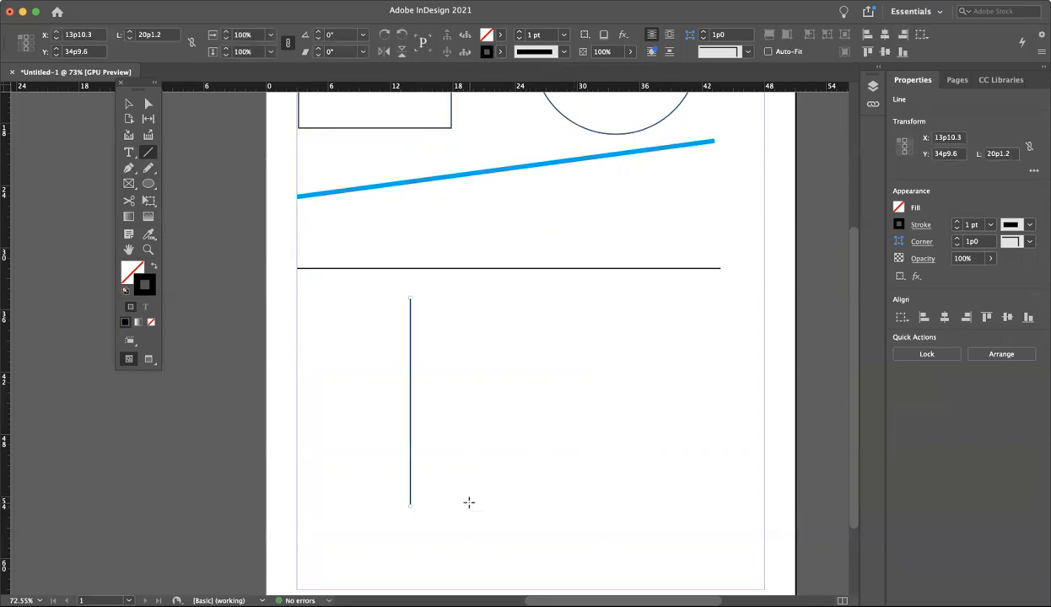
left_click_drag(469, 503, 688, 316)
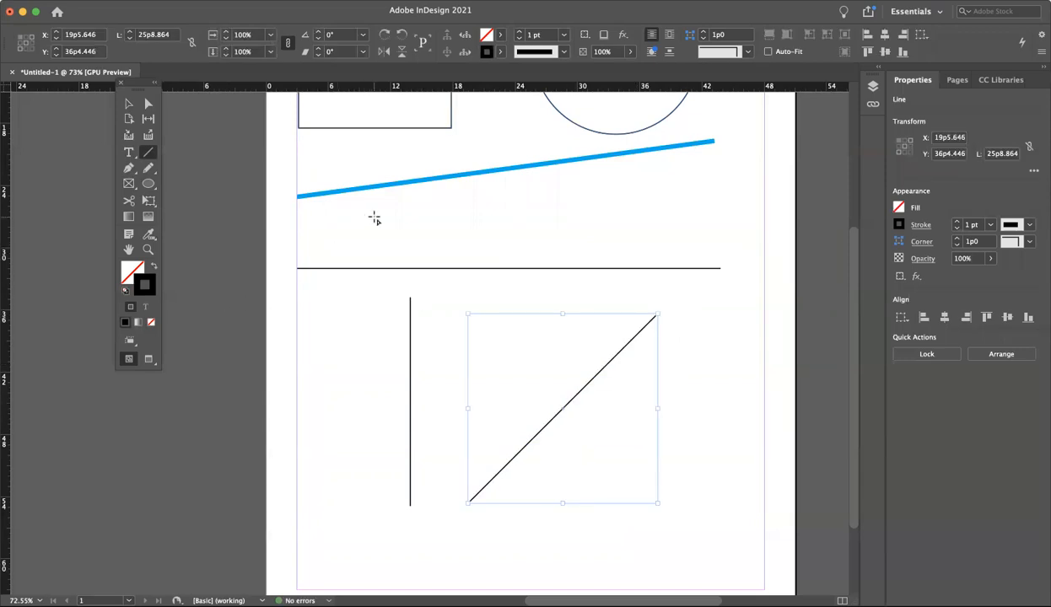
Review the available stroke types for the diagonal line and choose Solid
left_click(552, 52)
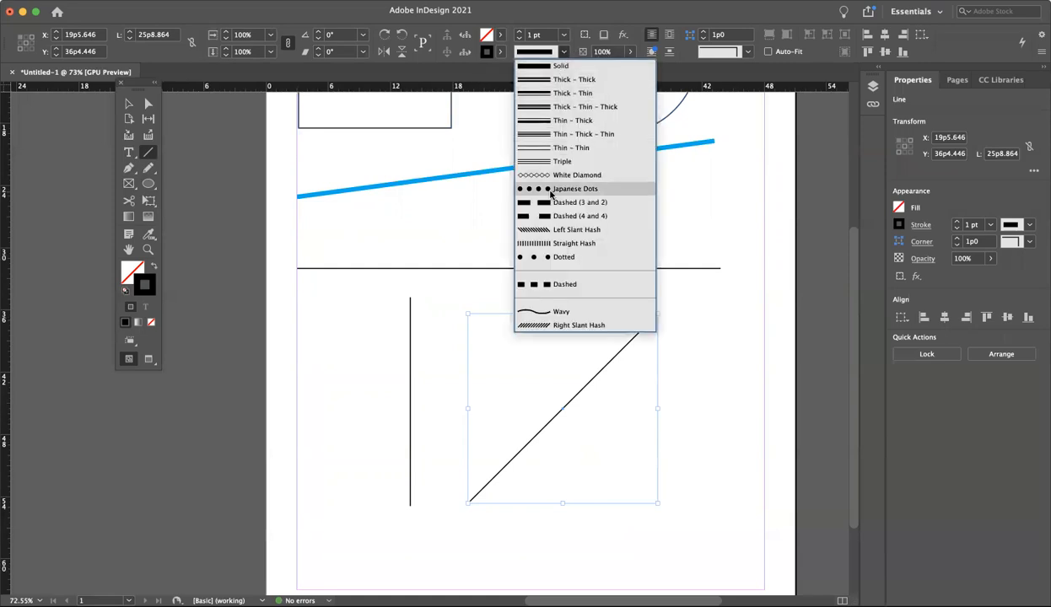
left_click(544, 66)
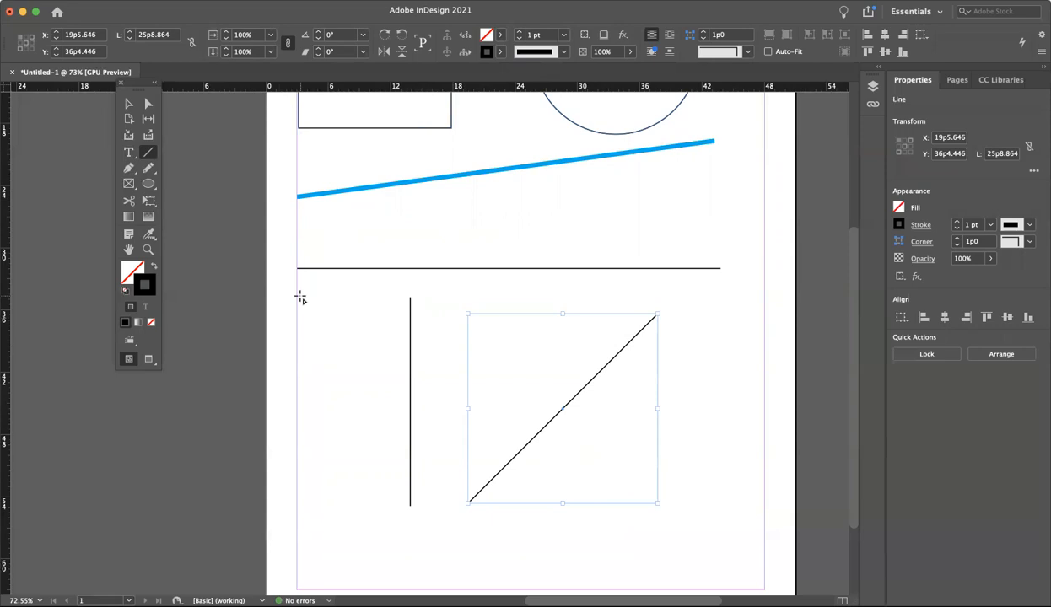
scroll(366, 335, "up", 5)
scroll(367, 335, "down", 2)
scroll(367, 336, "up", 1)
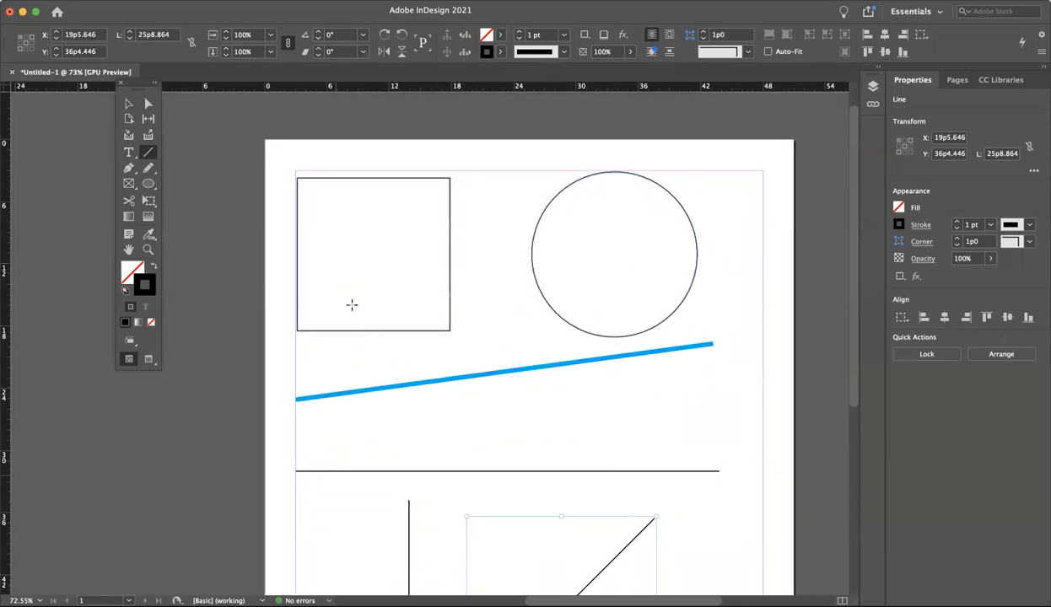